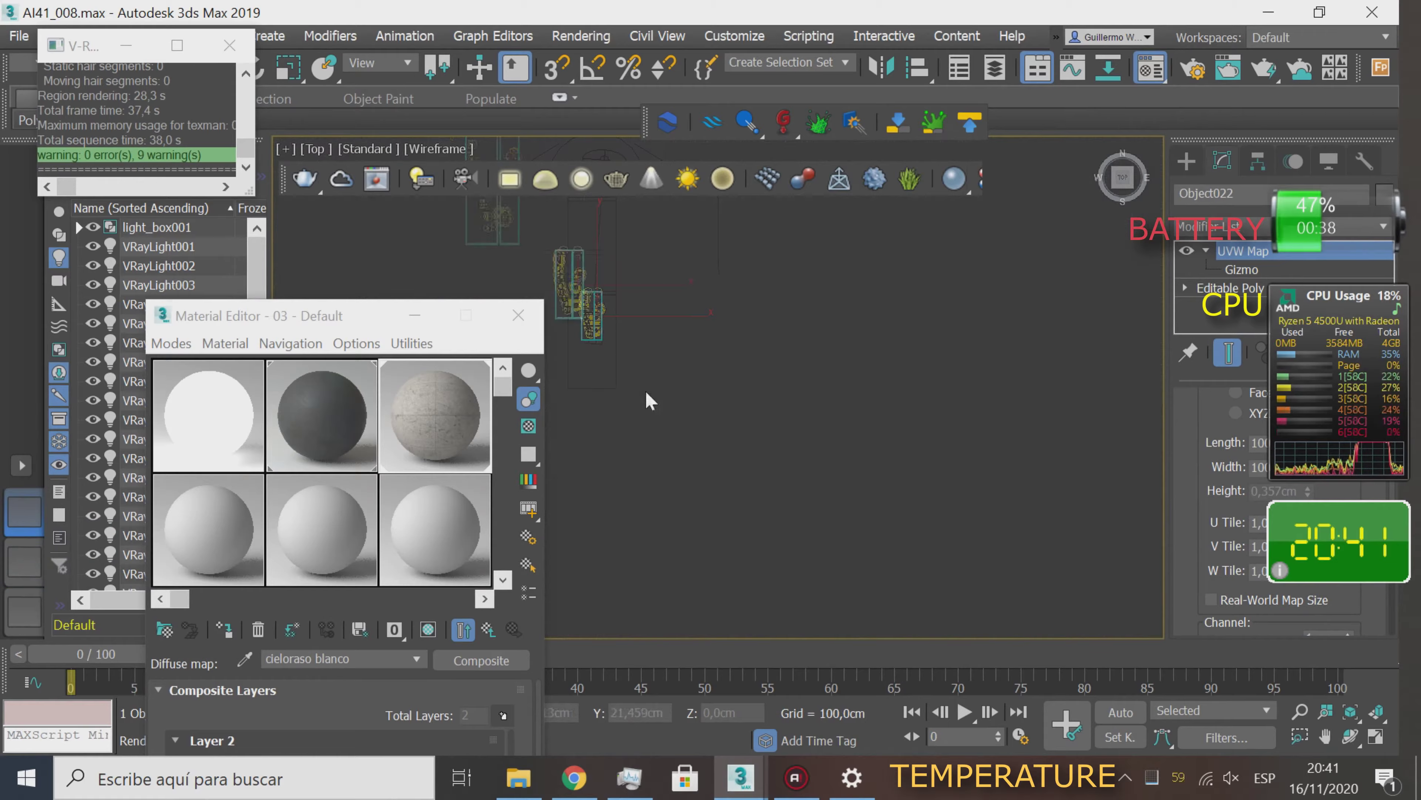
- Select Object022's UVW Map gizmo, frame it in the Top view, and render it
click(1242, 269)
key(z)
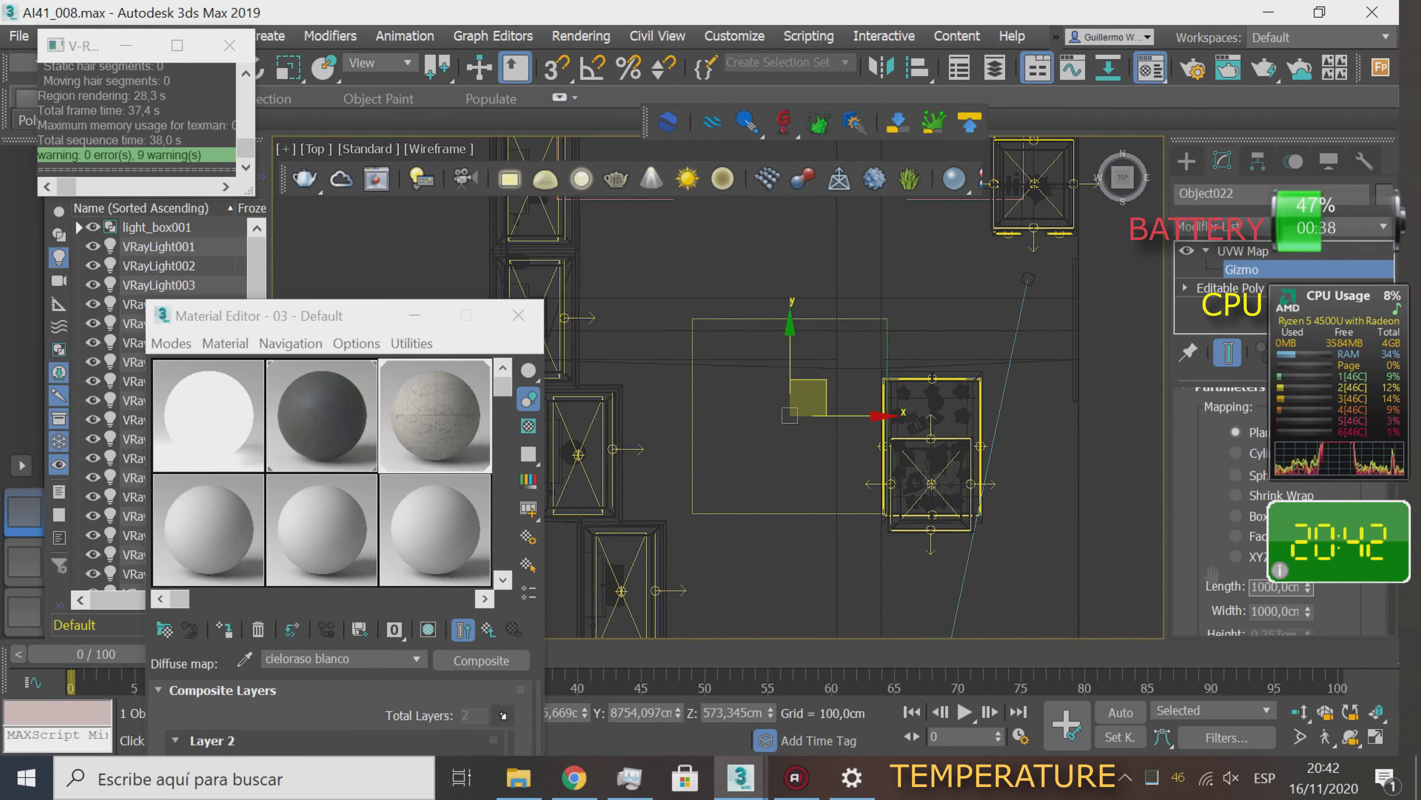
key(shift+q)
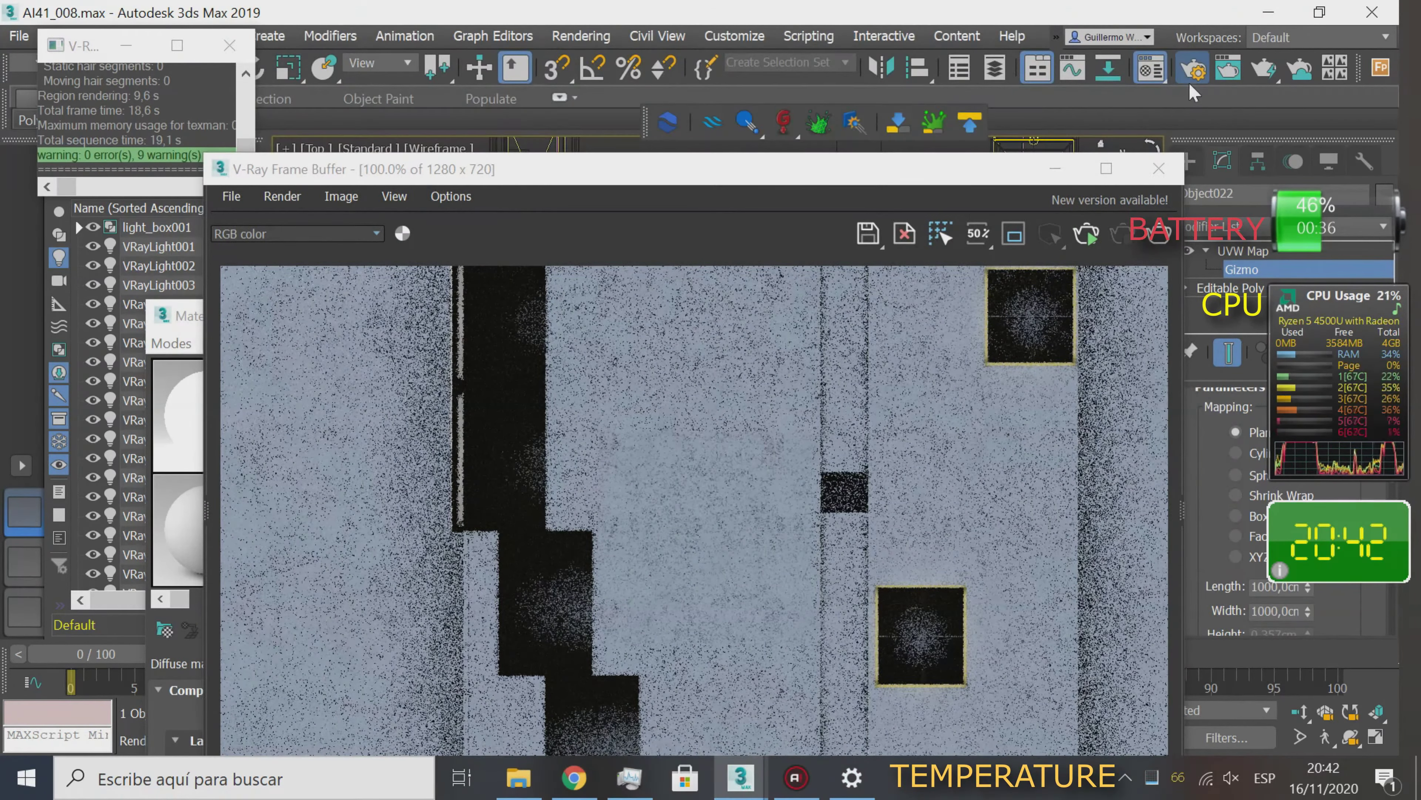
- Switch Render Setup to the Perspective view and region-render the ceiling and column area
key(F10)
click(1059, 98)
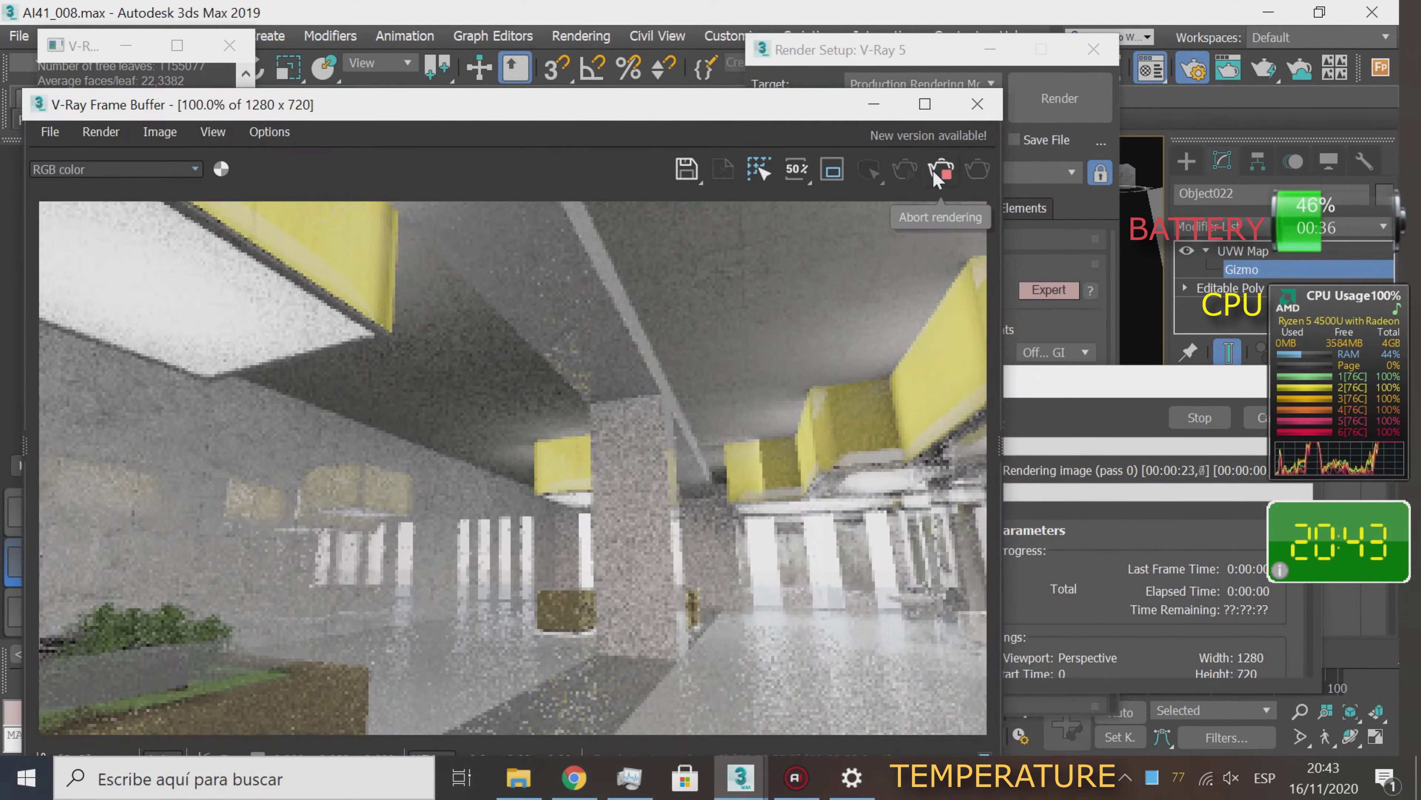
click(905, 169)
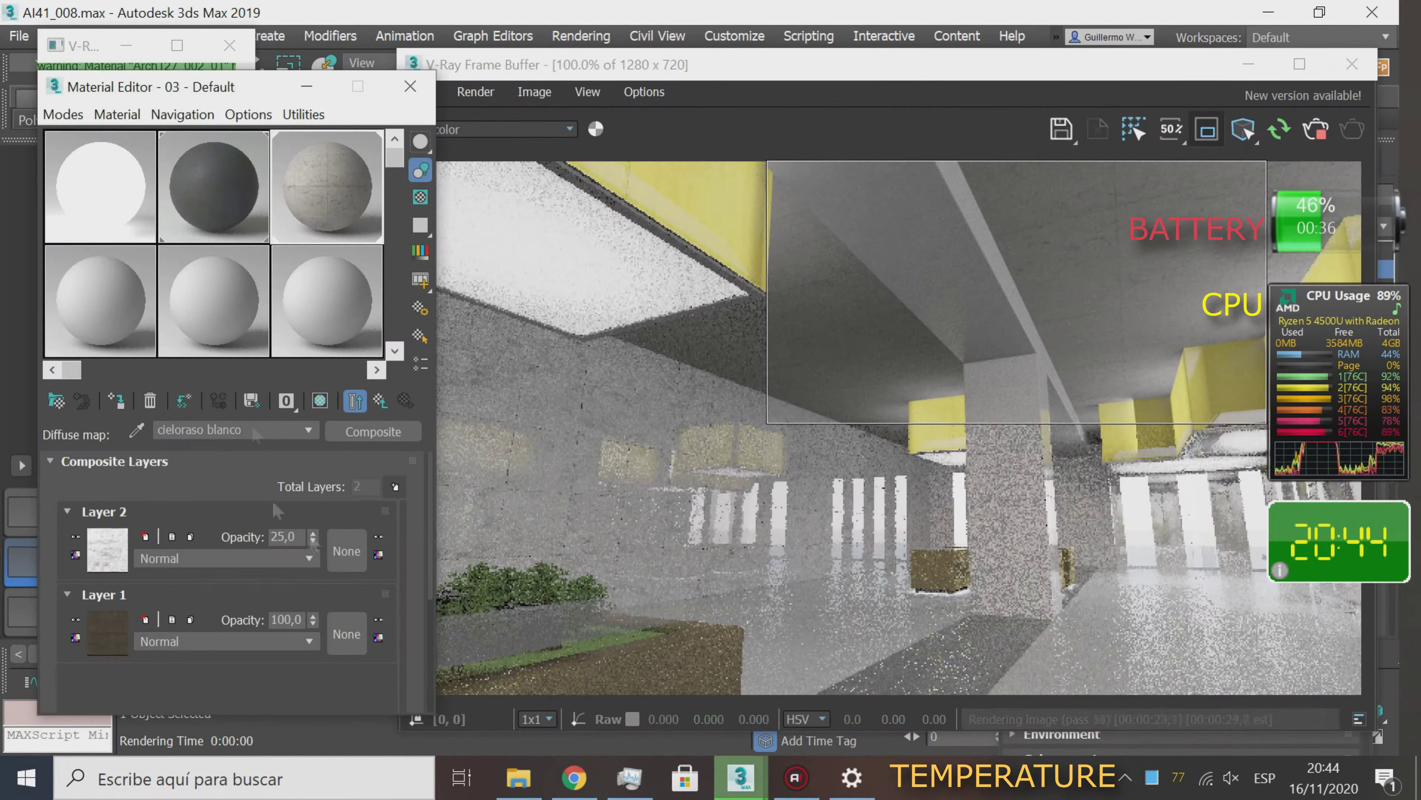
- Reshape the colour-map curve of cieloraso blanco's Layer 1 bitmap
click(116, 642)
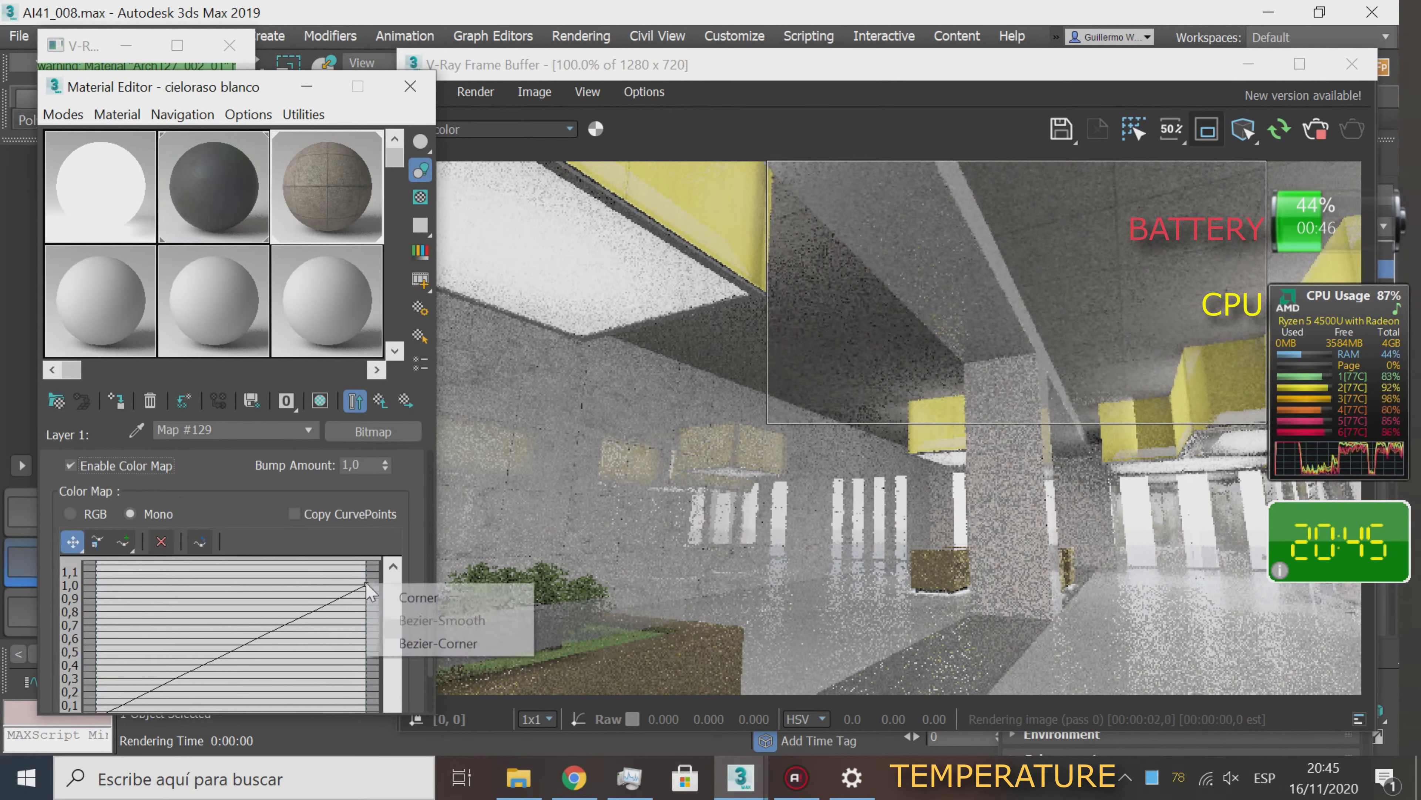
mouse_move(162, 642)
mouse_down()
mouse_move(258, 586)
mouse_move(253, 574)
mouse_up()
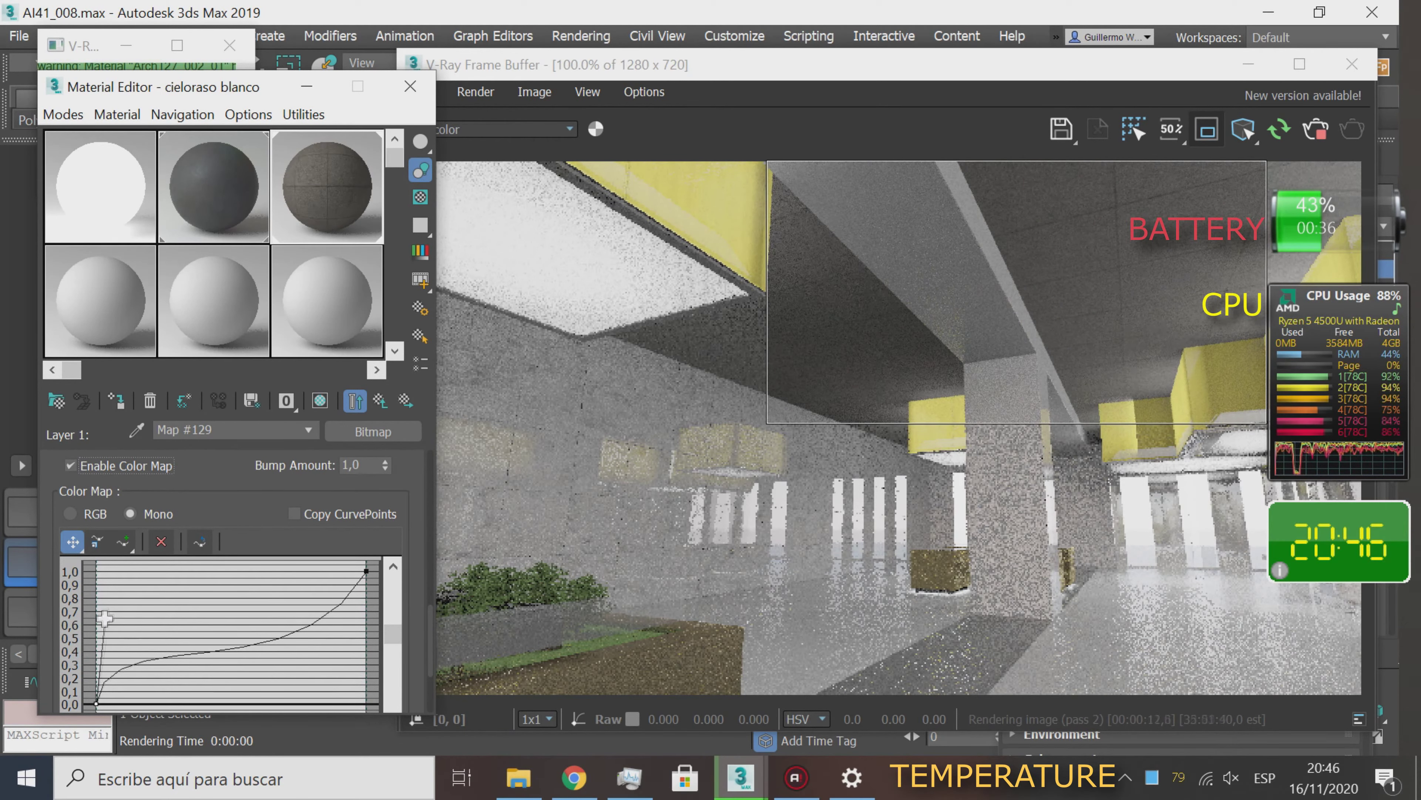
click(354, 401)
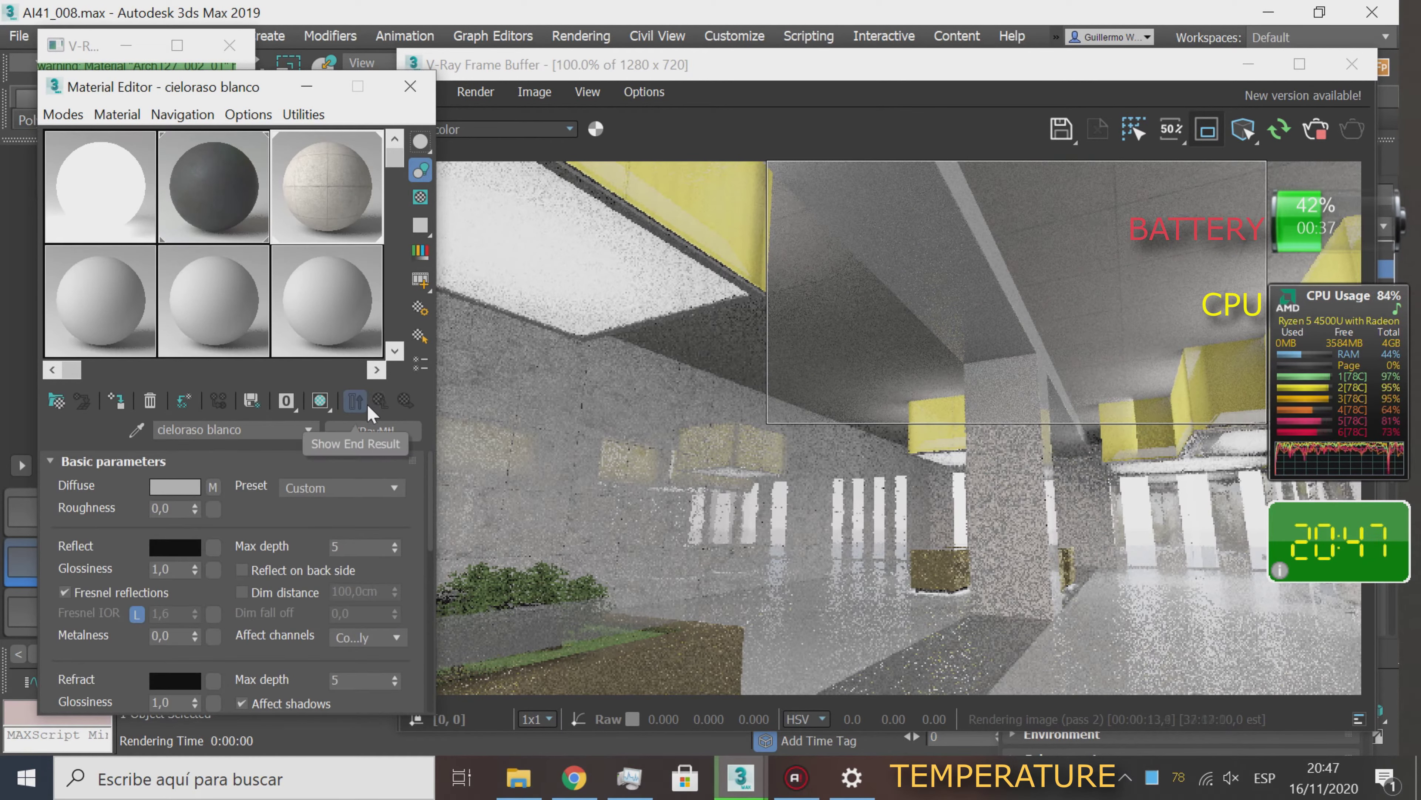
scroll(117, 473, down, 10)
drag(305, 531, 305, 553)
- Copy the floor bitmap into cieloraso blanco's diffuse, reflect, glossiness and bump slots
click(207, 467)
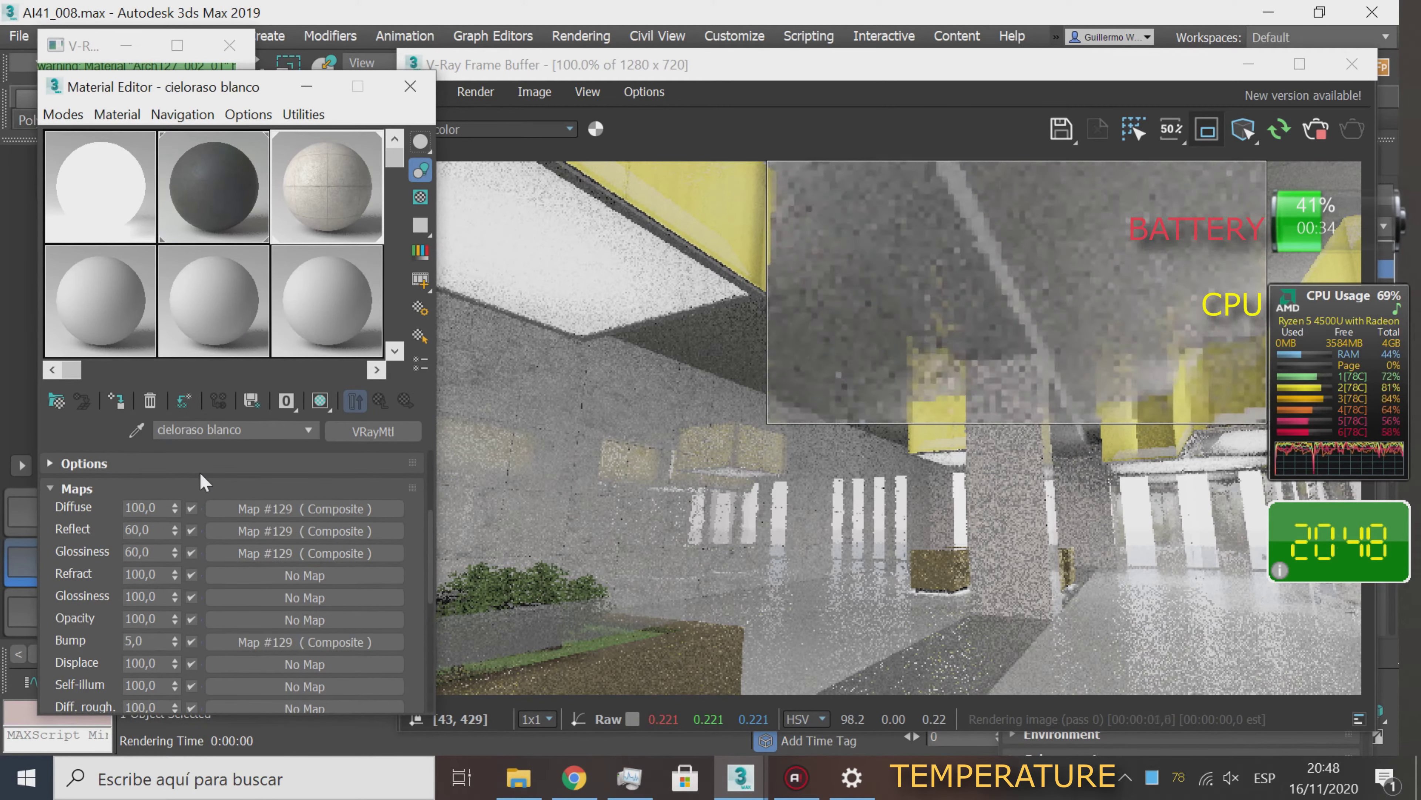
click(305, 509)
right_click(108, 631)
click(153, 462)
click(354, 400)
right_click(305, 509)
click(577, 575)
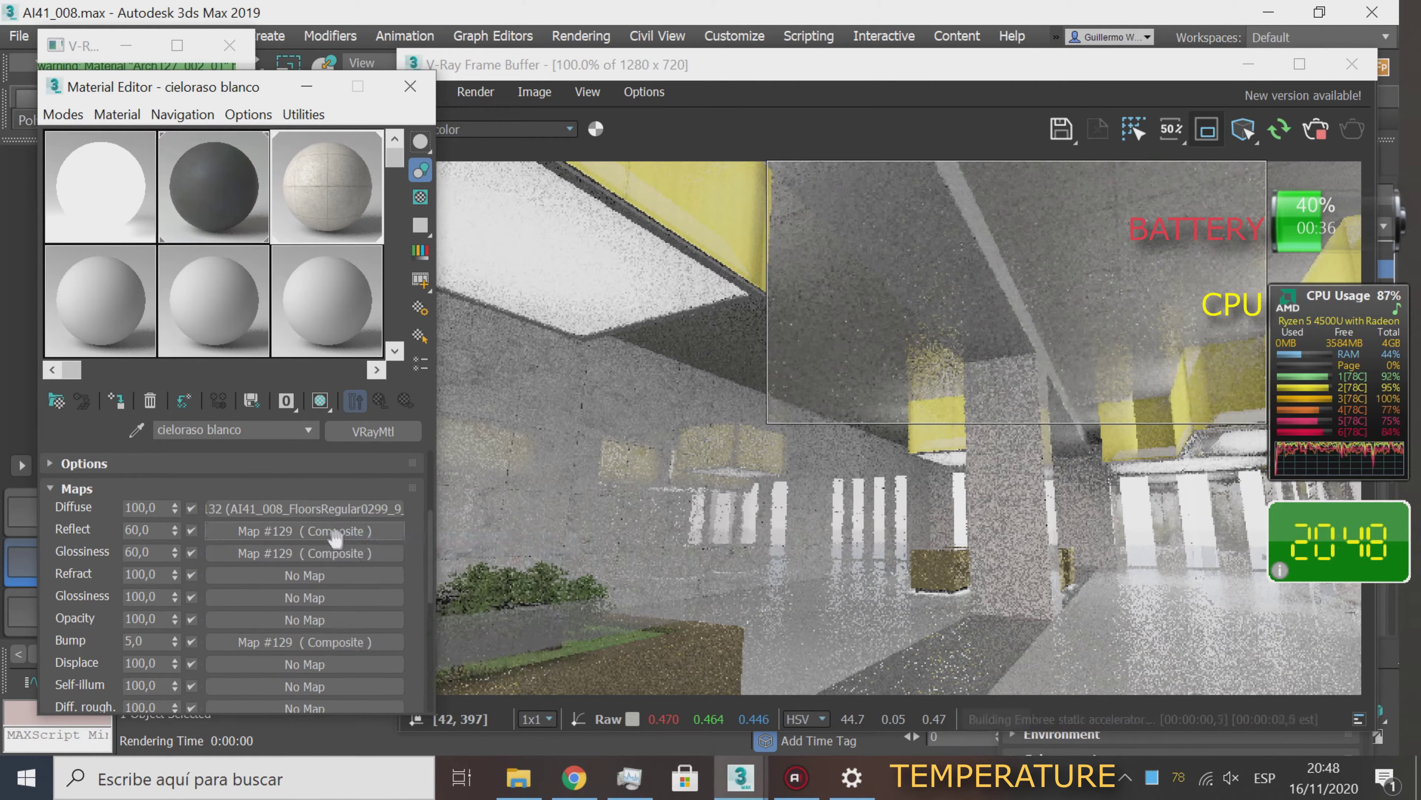
click(1207, 130)
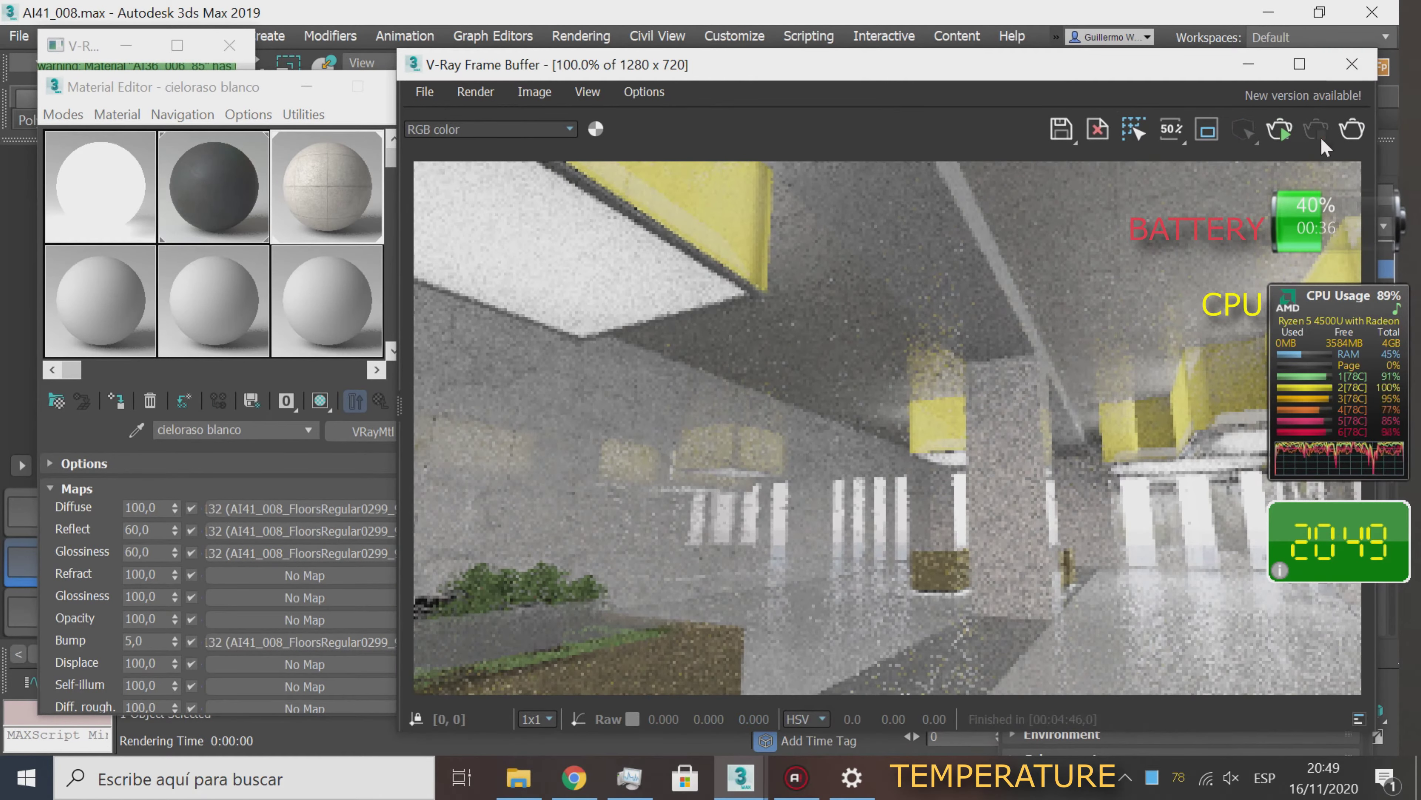
click(1352, 64)
click(48, 191)
- Eyedrop the wall's material and open its sub-material Material #2
click(106, 249)
click(135, 430)
click(640, 417)
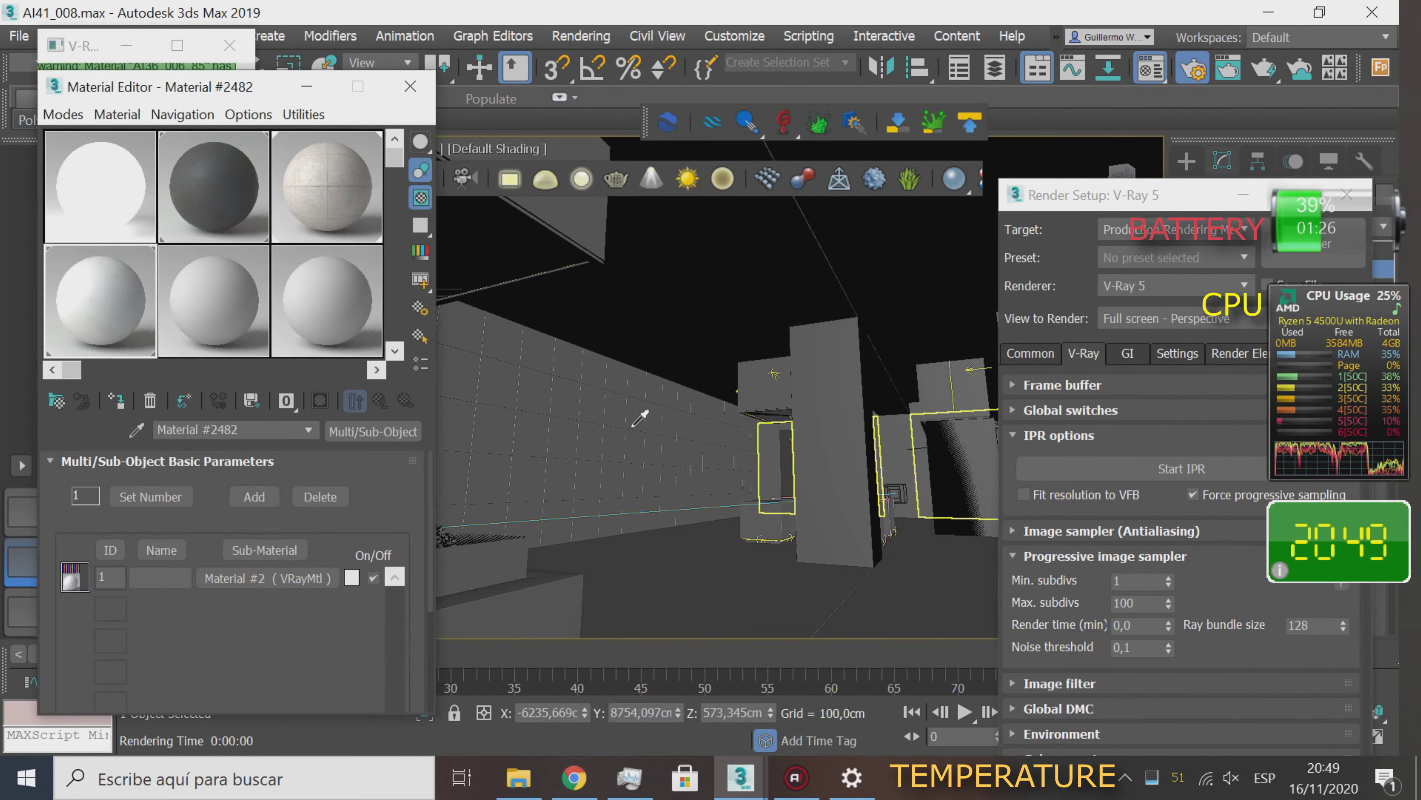
click(288, 579)
click(355, 401)
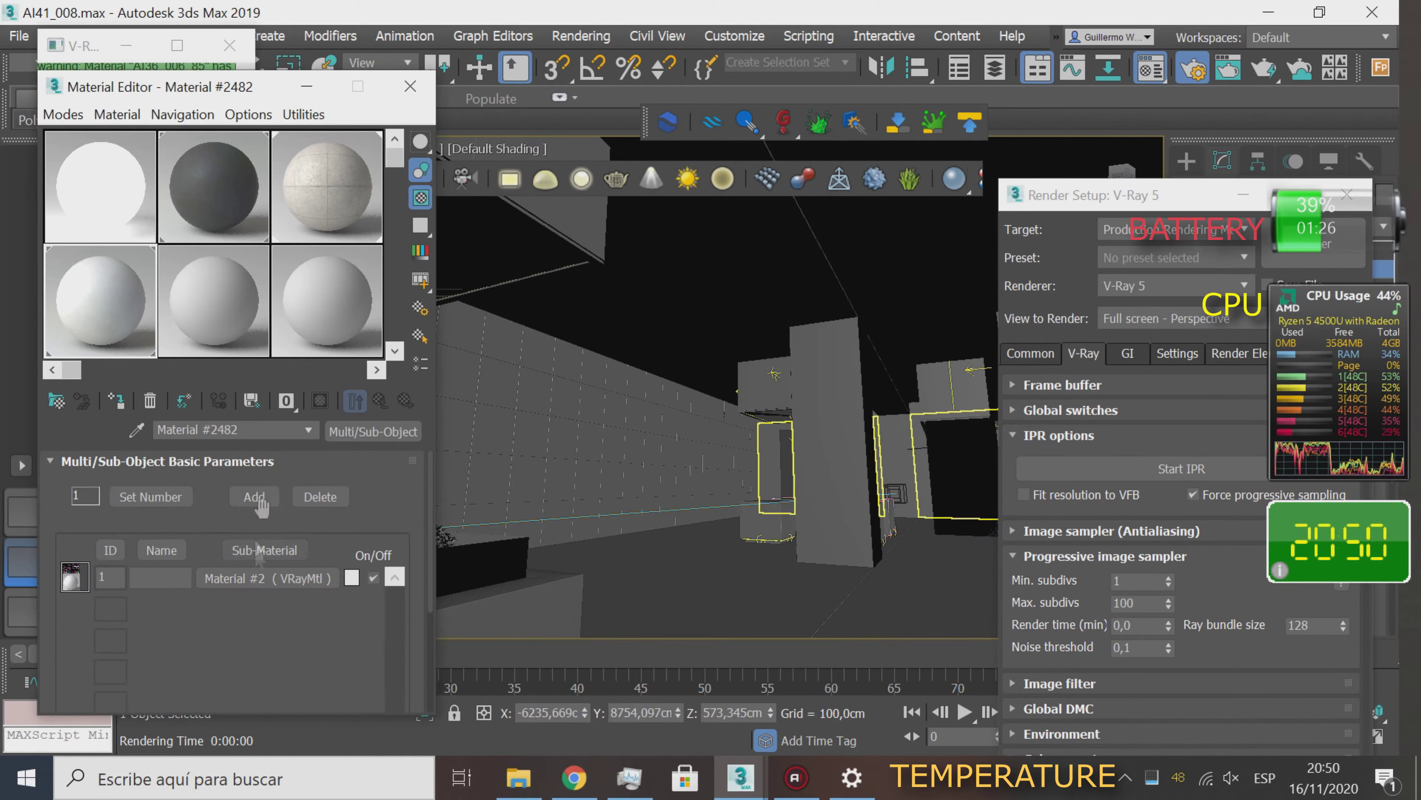
- Load AI41_008_wall_plaster as Material #2's diffuse bitmap
click(200, 474)
scroll(235, 560, down, 3)
click(319, 513)
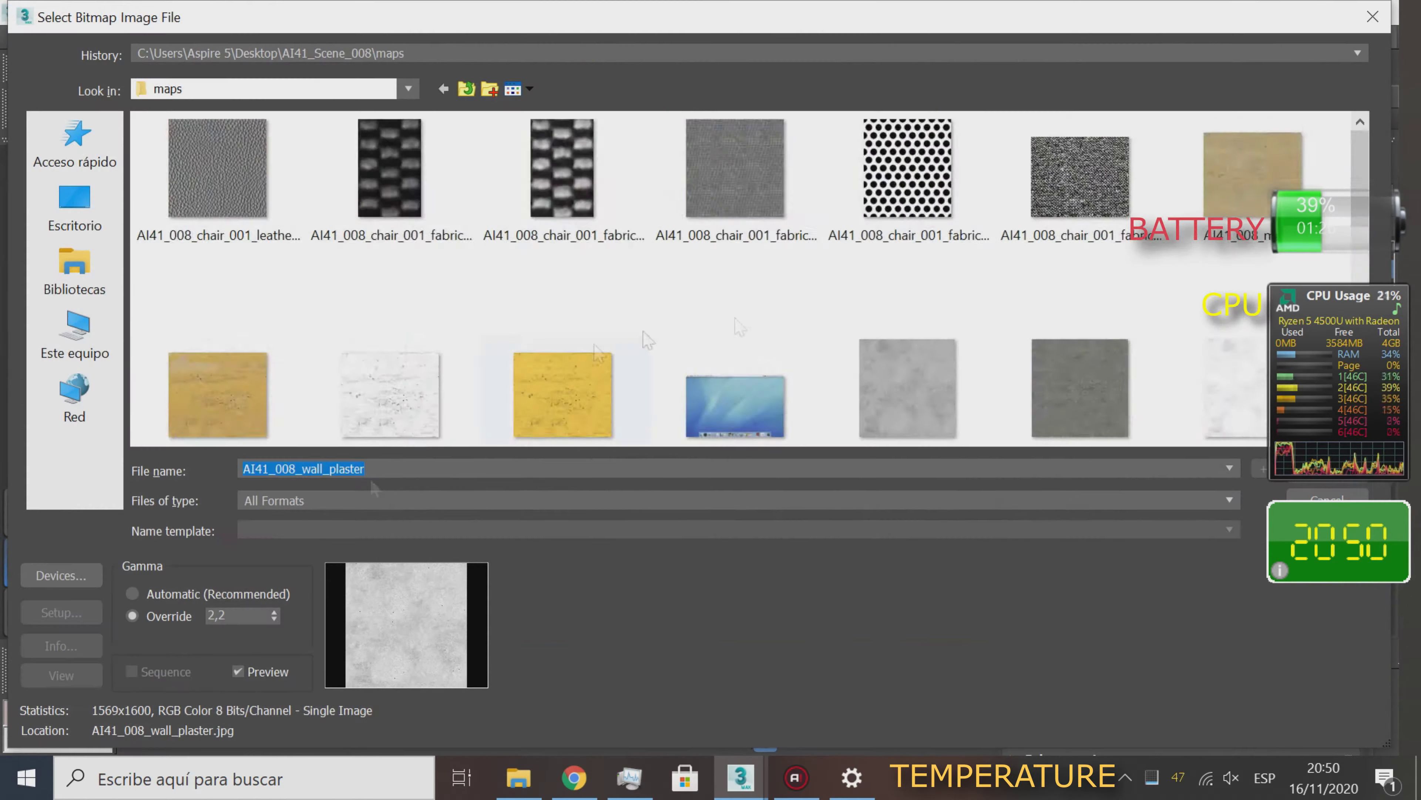
scroll(868, 327, down, 5)
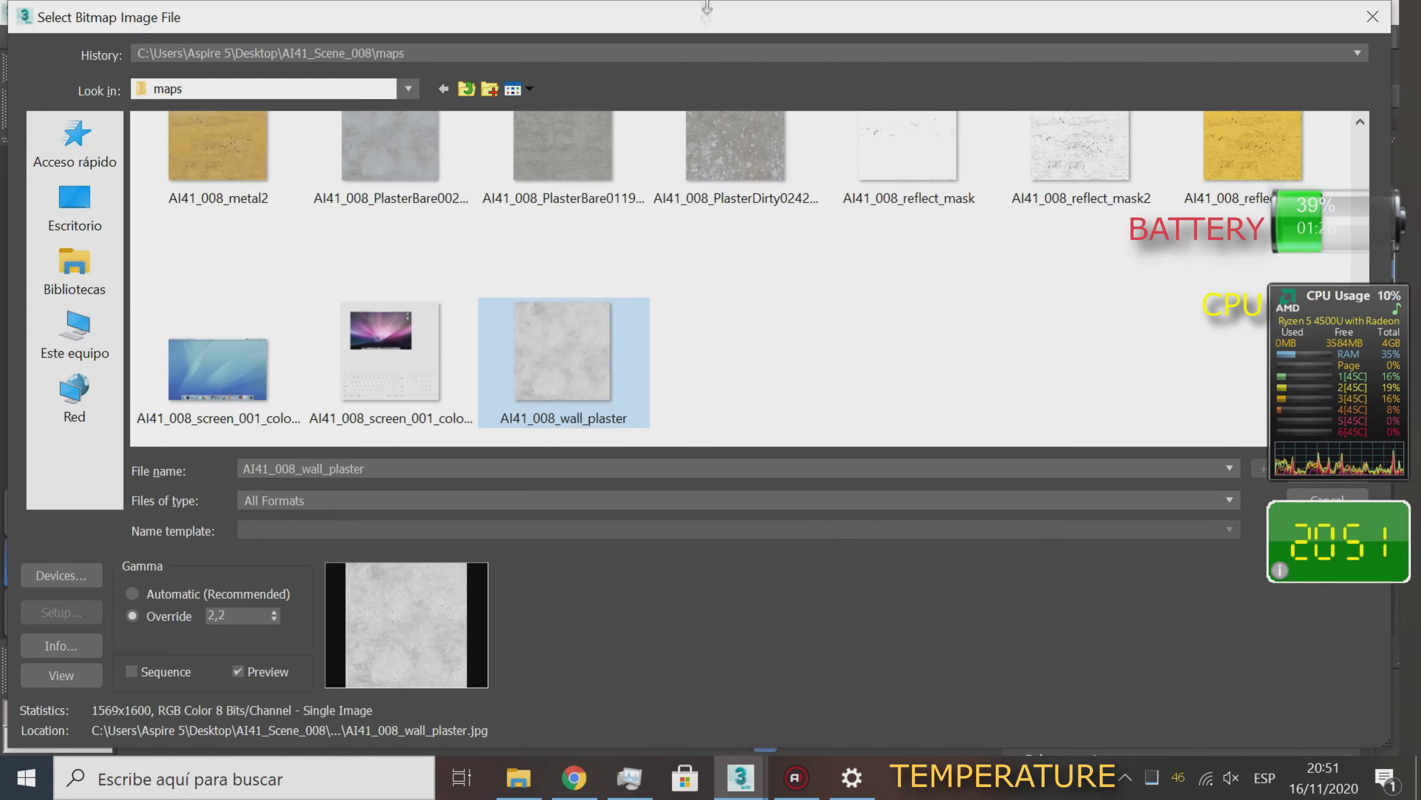
double_click(562, 386)
scroll(224, 588, down, 10)
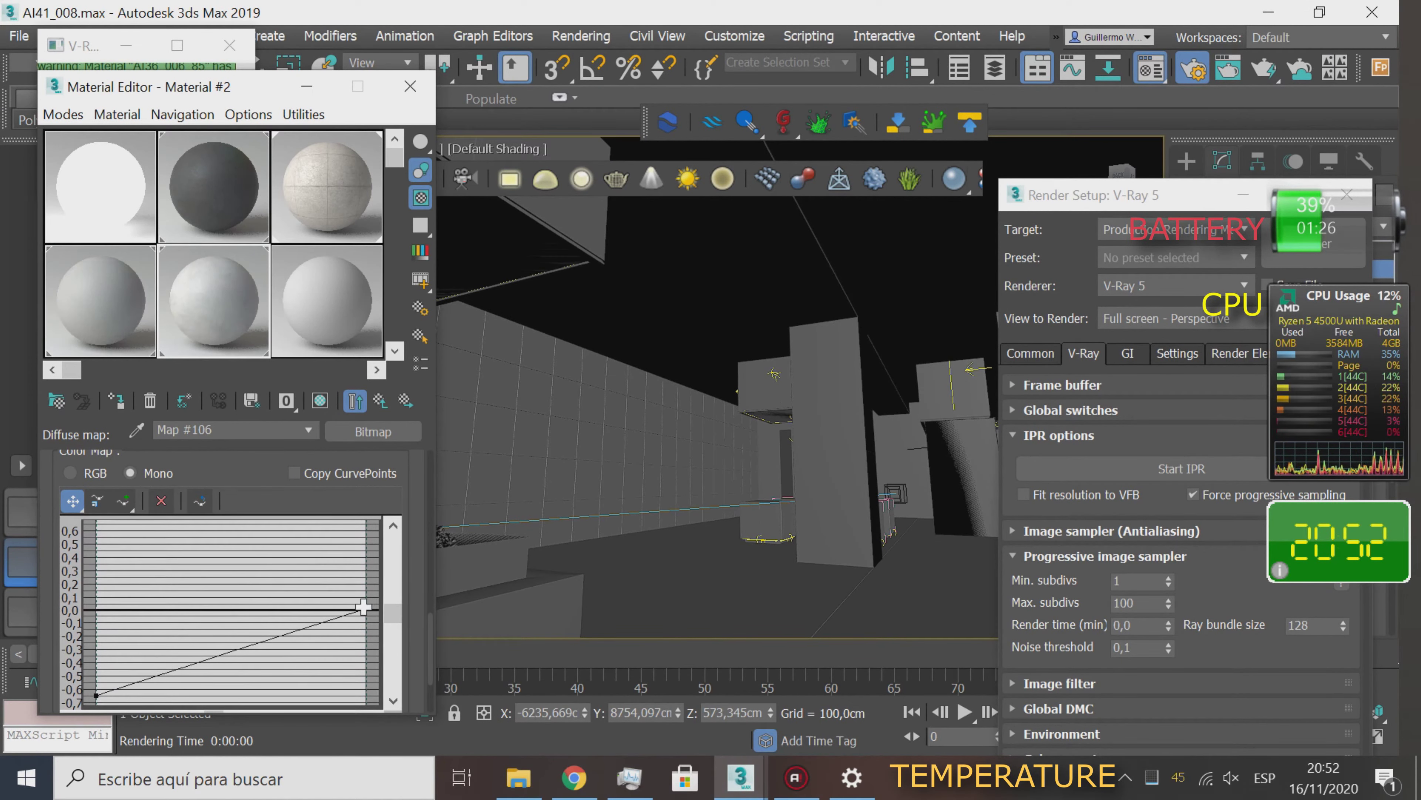
- Set the plaster bitmap's Output Amount to 1,0, RGB Offset 0,1 and RGB Level 0,1
scroll(95, 599, down, 3)
scroll(224, 588, up, 1)
scroll(224, 588, up, 1)
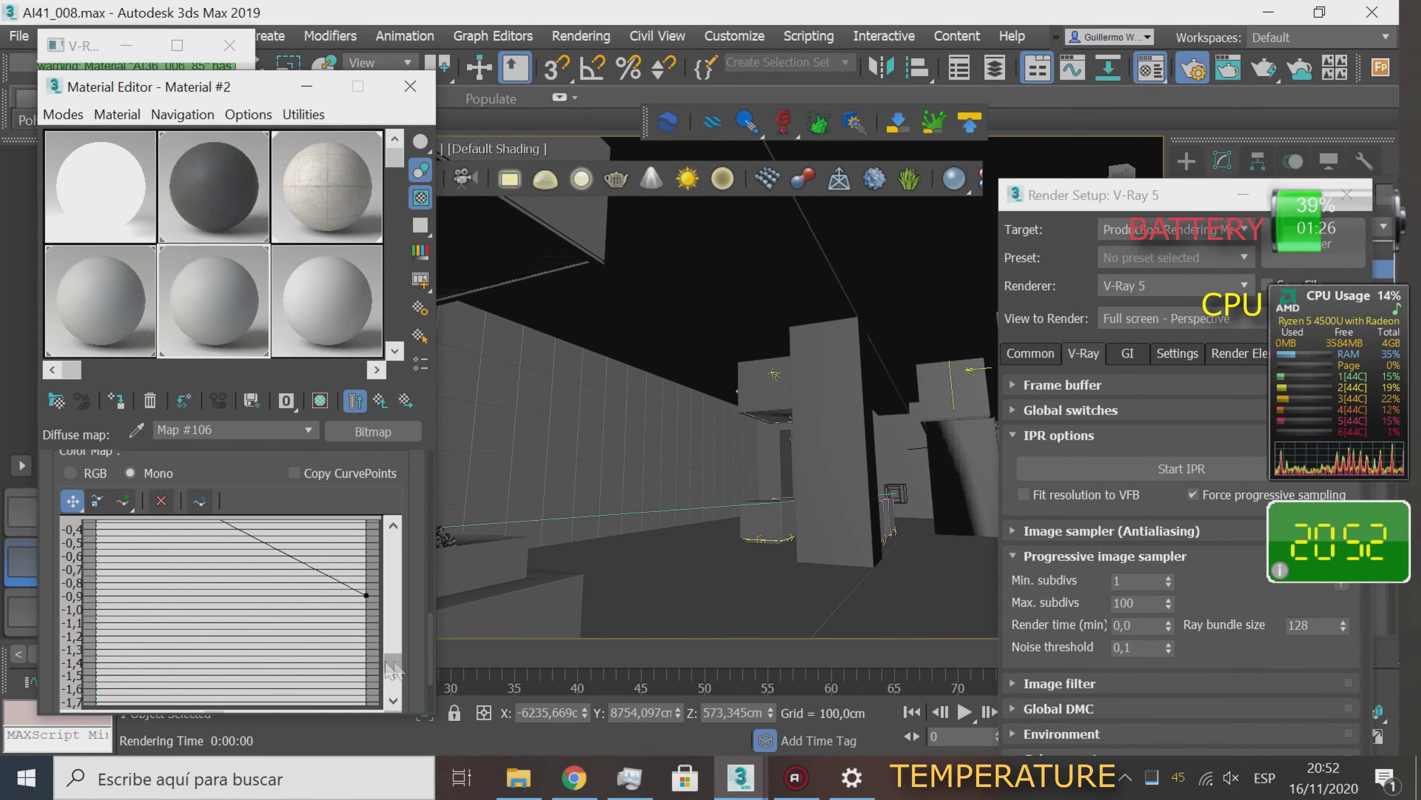
scroll(224, 588, up, 2)
scroll(224, 588, up, 1)
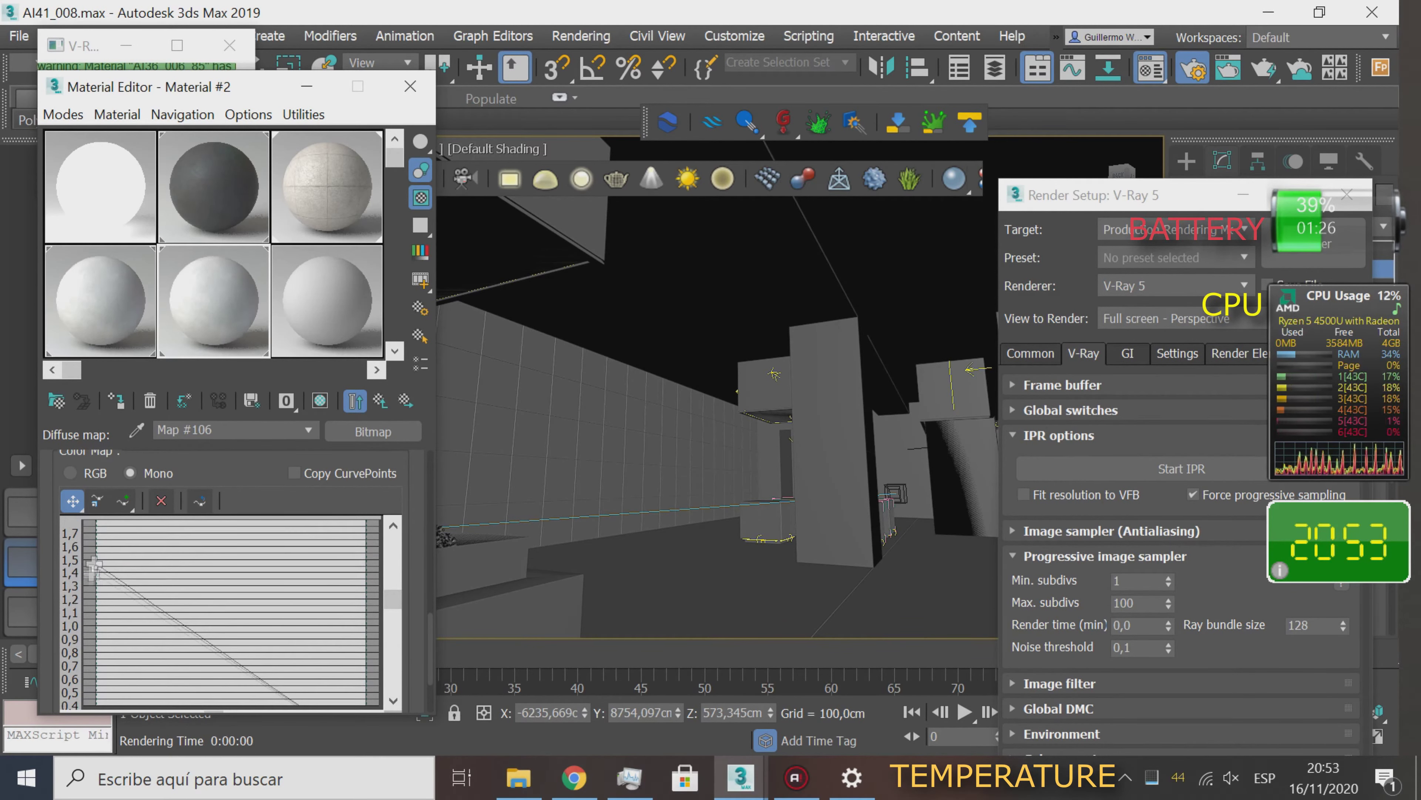
scroll(392, 626, up, 5)
text(1,0)
key(Return)
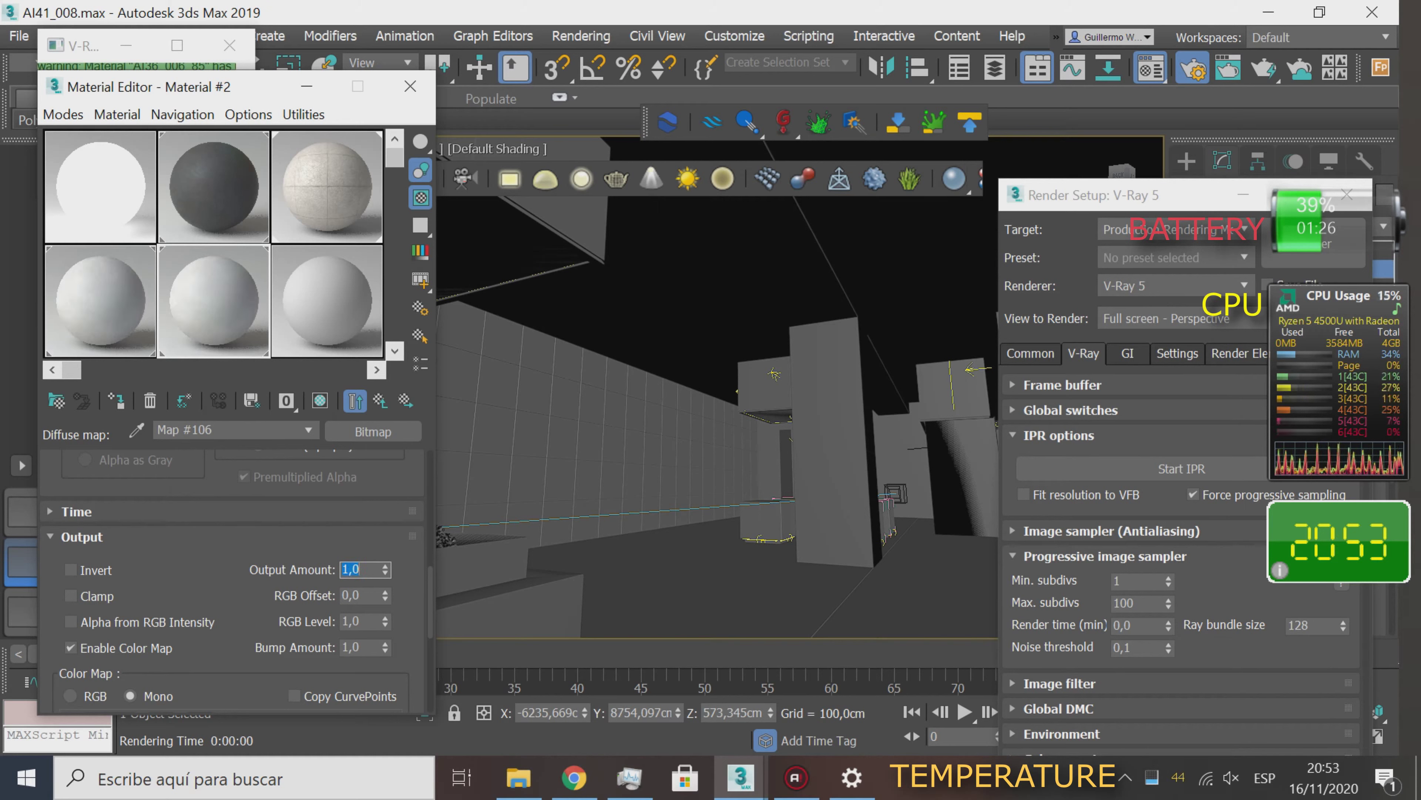
text(1)
key(Tab)
text(1)
key(Return)
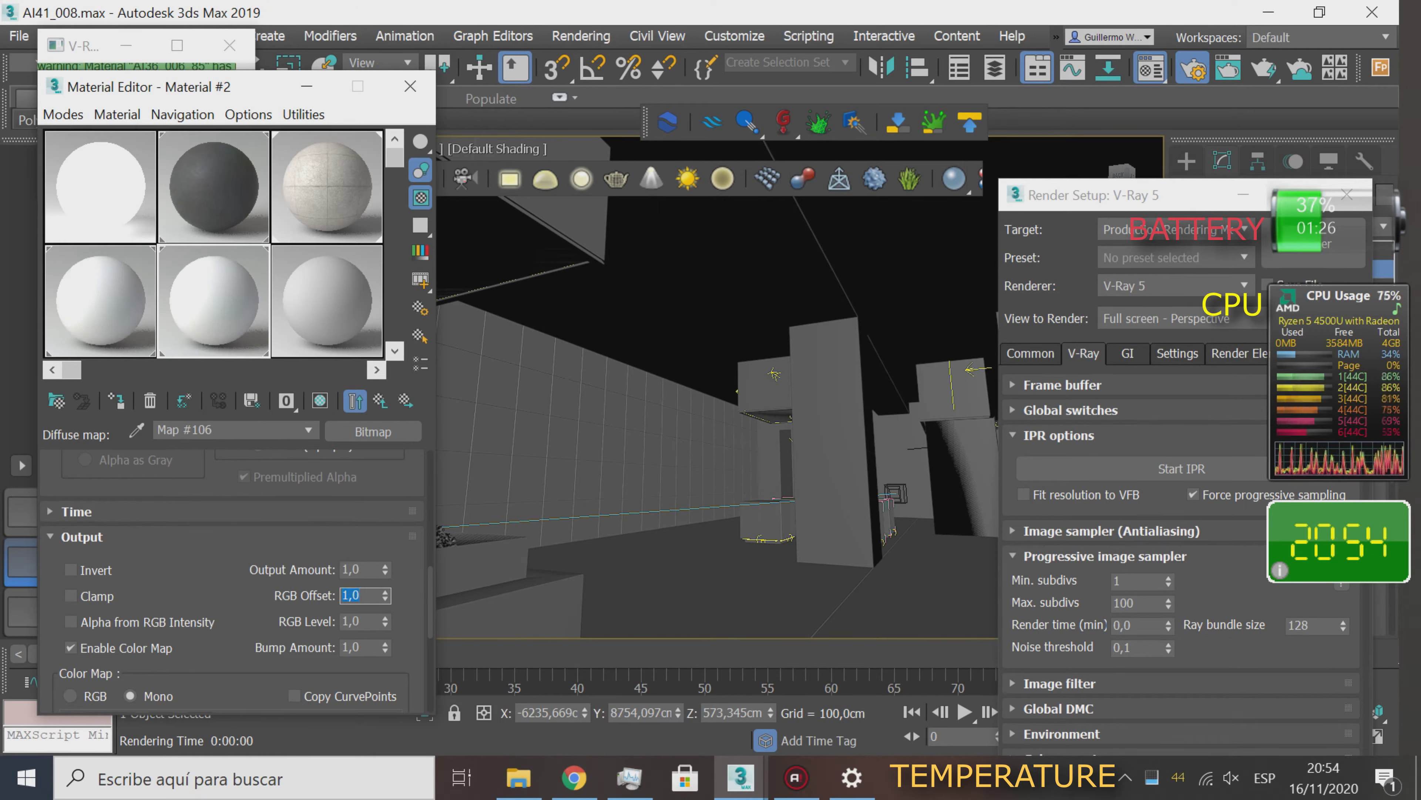
text(0,1)
key(Tab)
text(0,1)
key(Return)
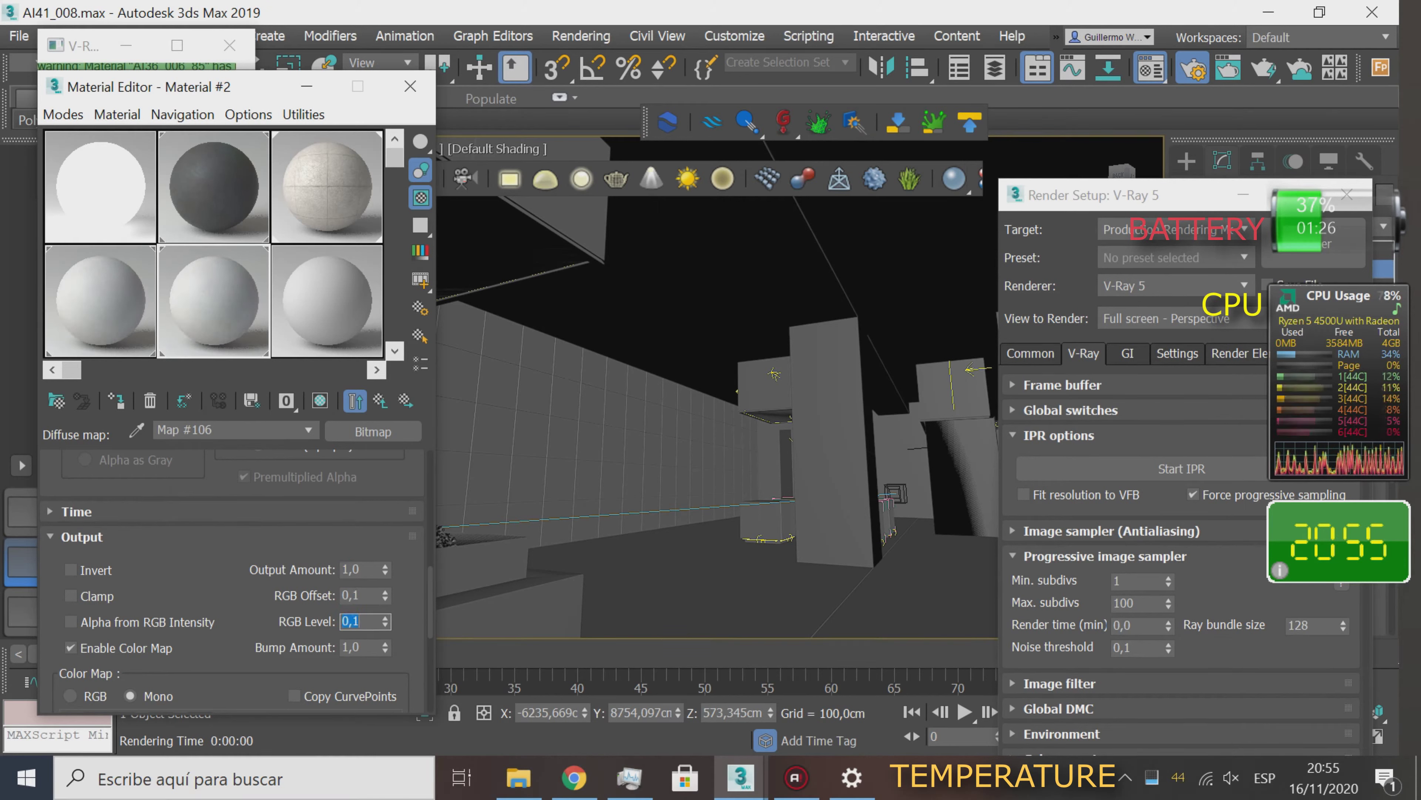
- Revise the plaster bitmap's RGB Offset to 1,0 and RGB Level to 0
scroll(379, 620, down, 5)
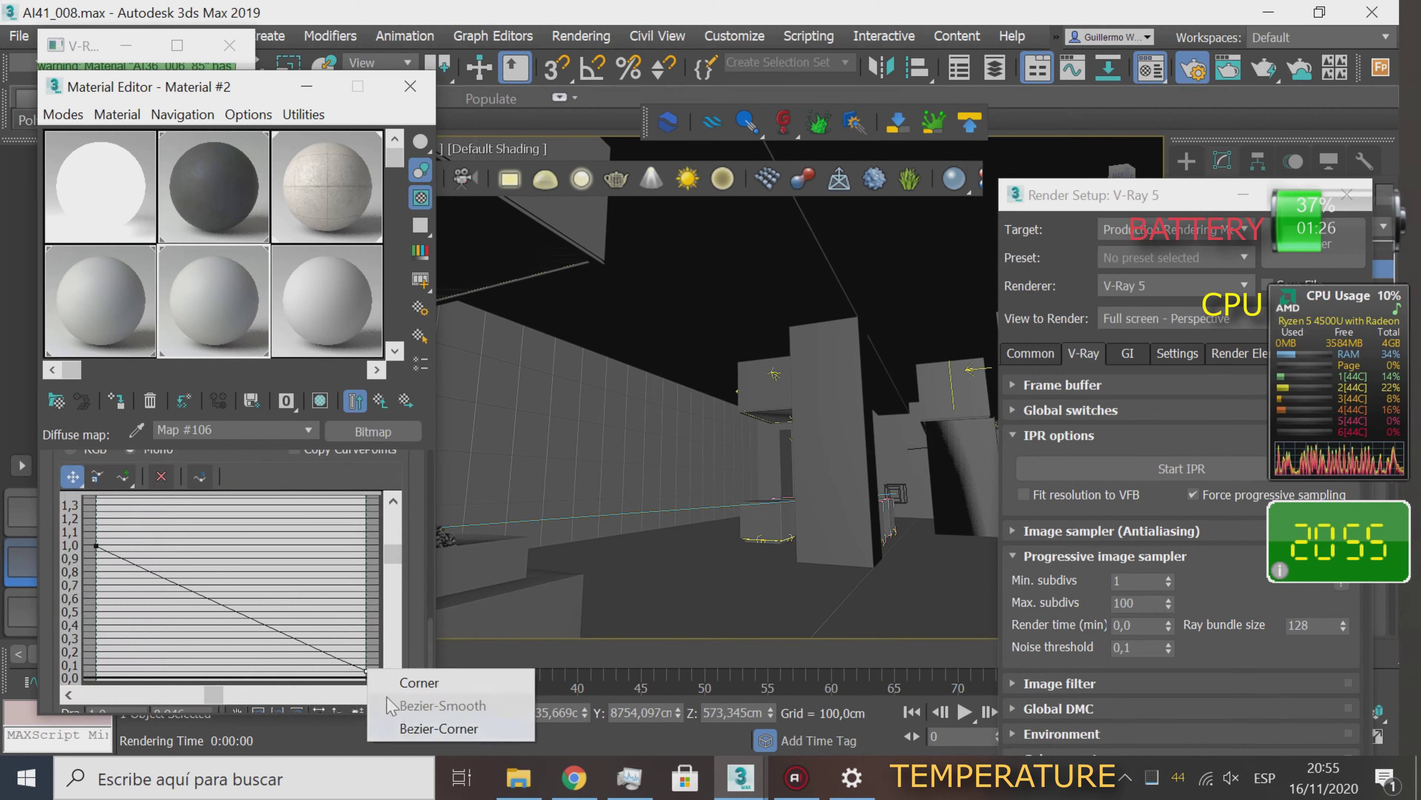
scroll(393, 565, up, 5)
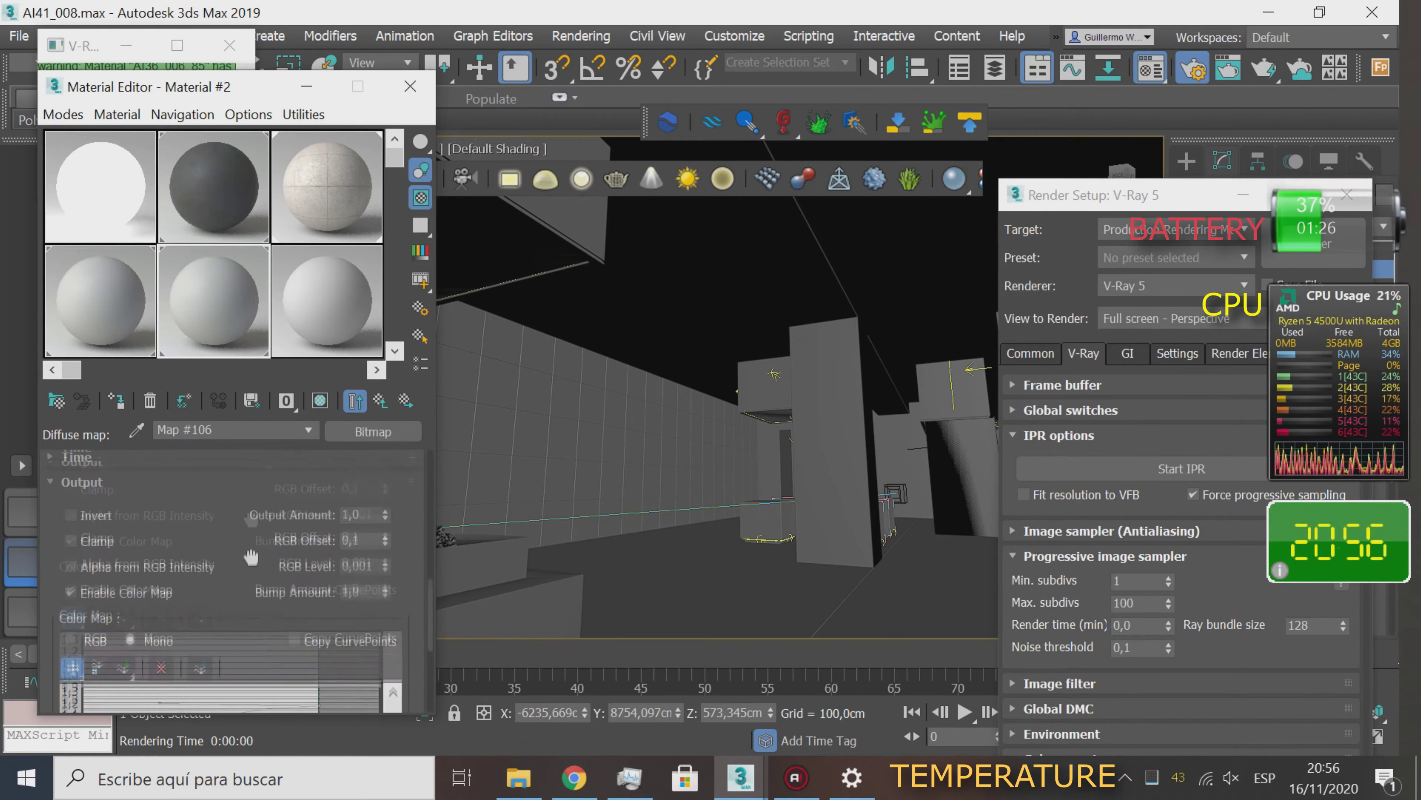
text(1)
key(Tab)
text(0)
key(Return)
scroll(329, 552, down, 5)
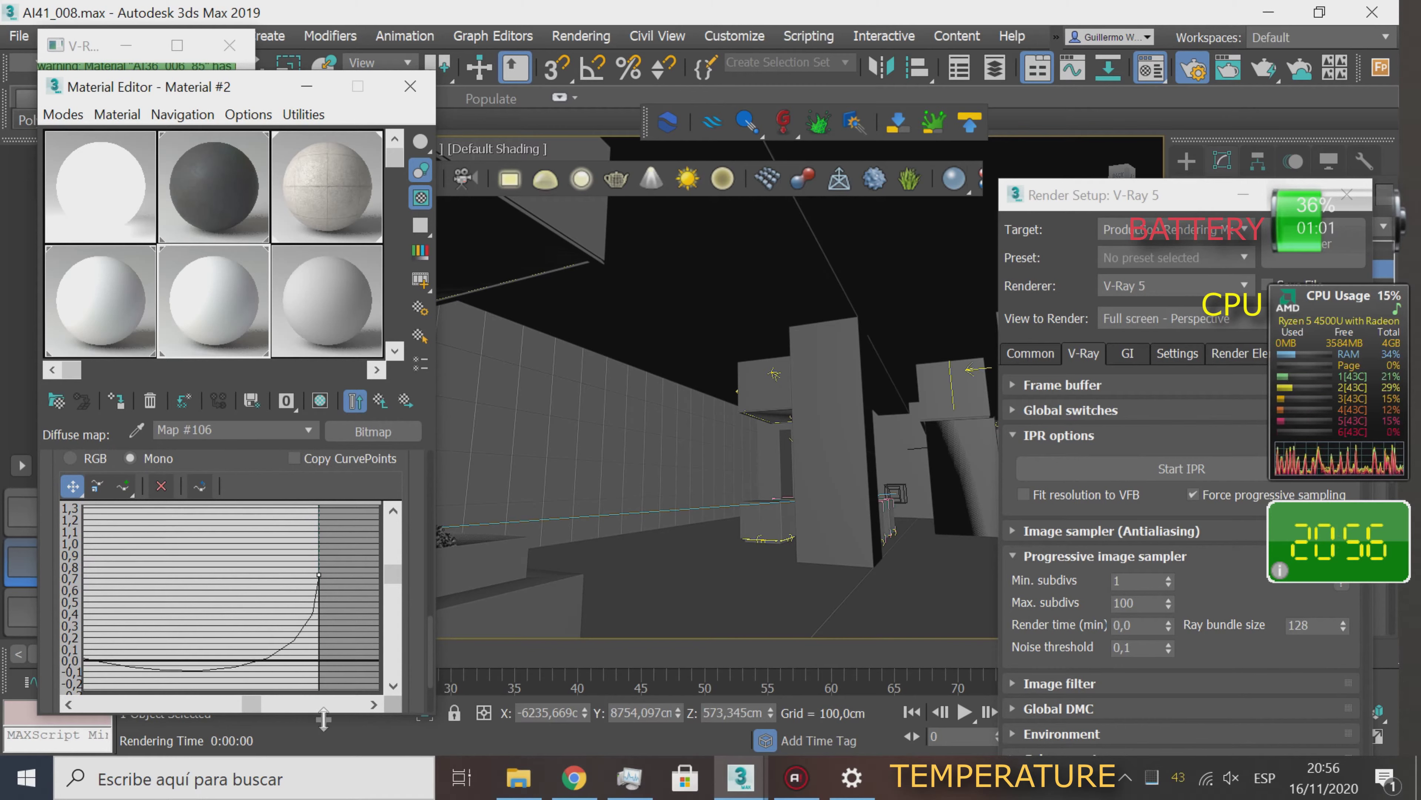
scroll(104, 647, up, 3)
scroll(104, 647, down, 3)
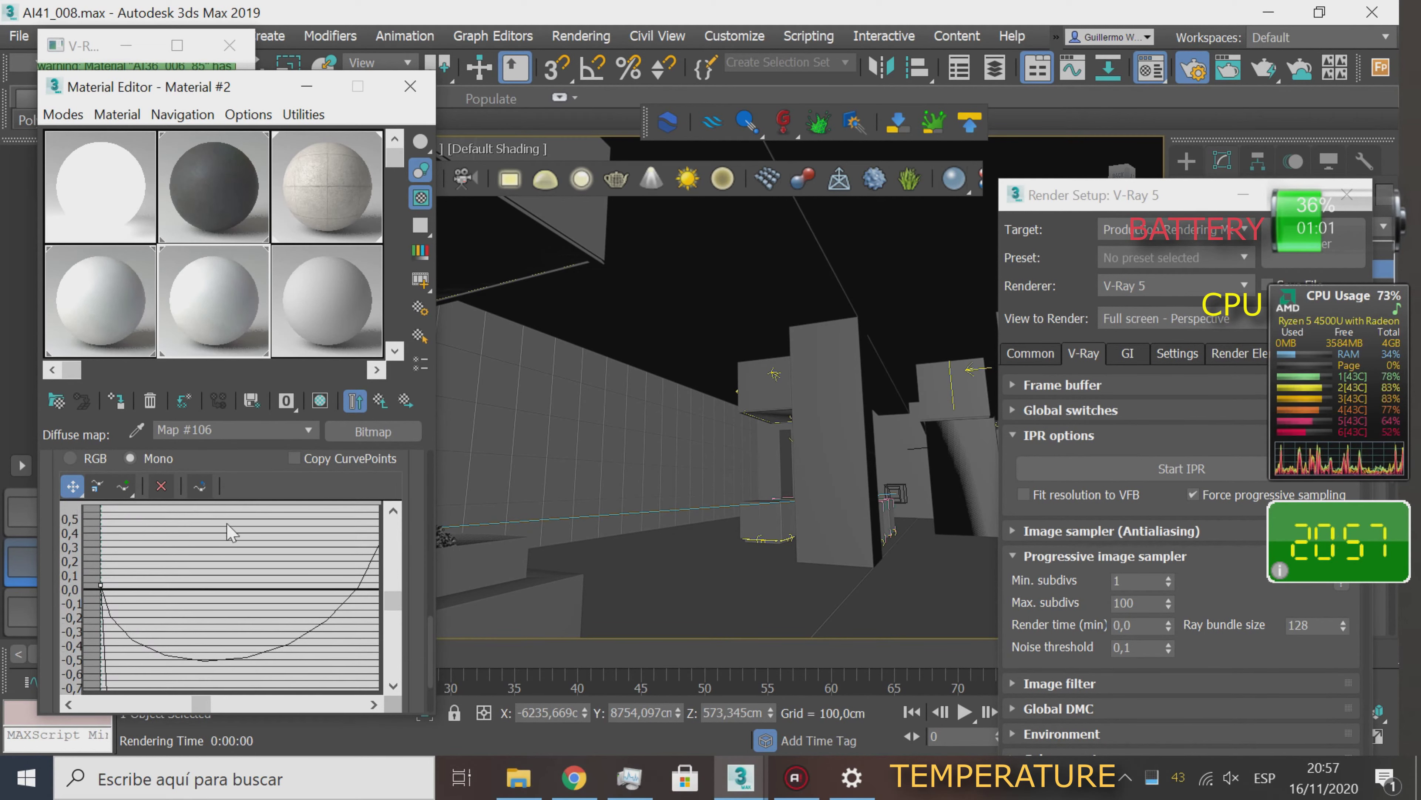
scroll(244, 516, up, 5)
scroll(243, 516, up, 10)
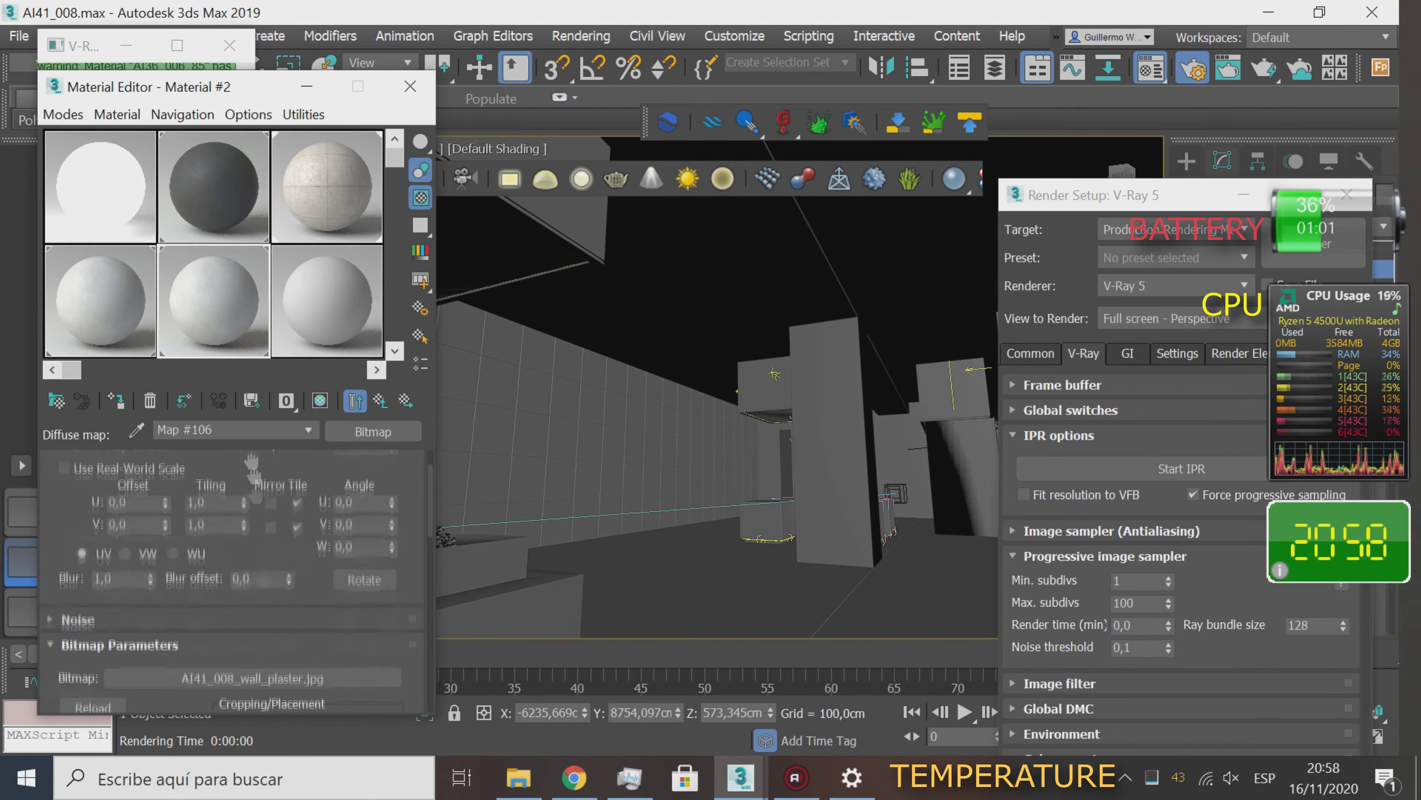
key(Up)
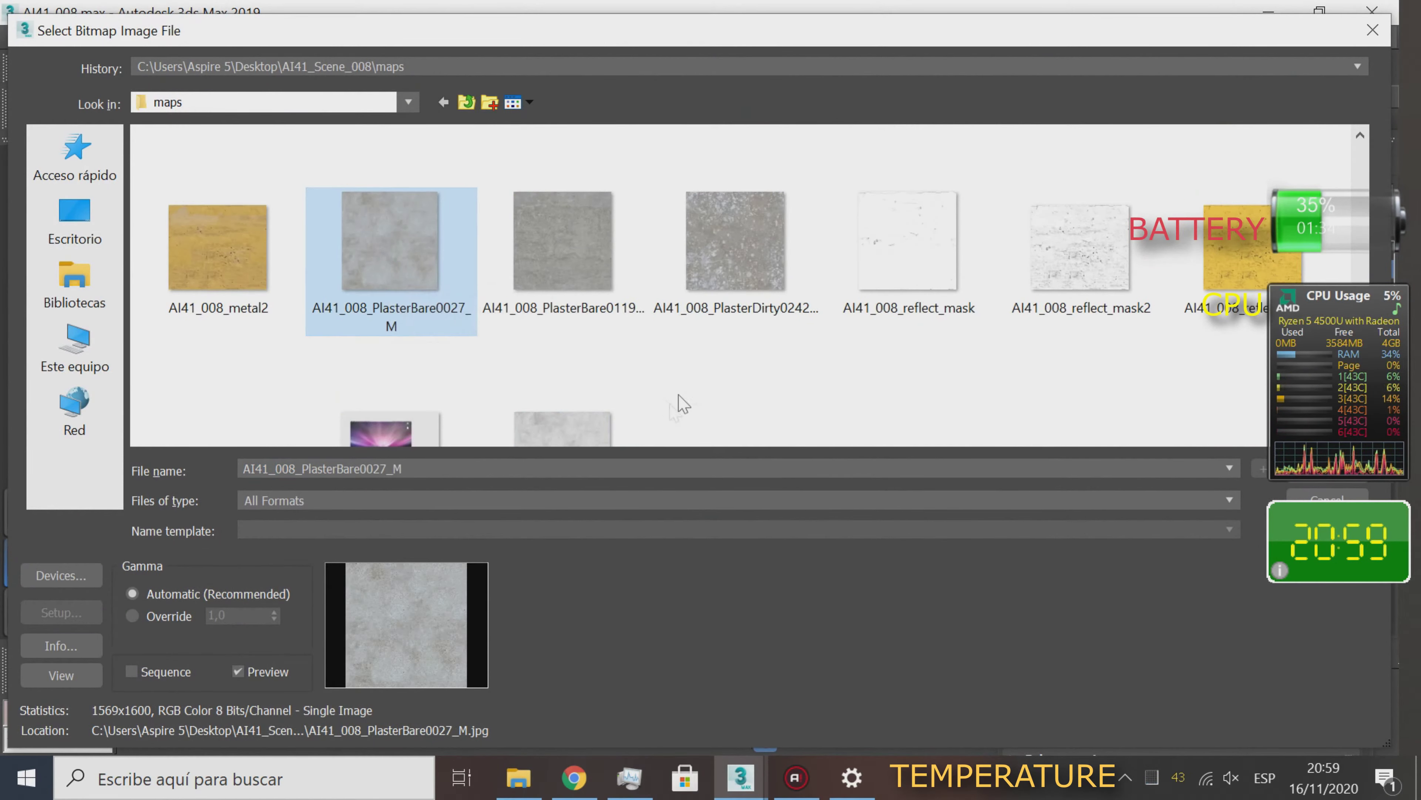
- Instance Composite Map #106 into Material #2's reflect, glossiness and bump slots
scroll(683, 403, up, 2)
scroll(774, 356, up, 2)
scroll(787, 302, down, 2)
right_click(1127, 157)
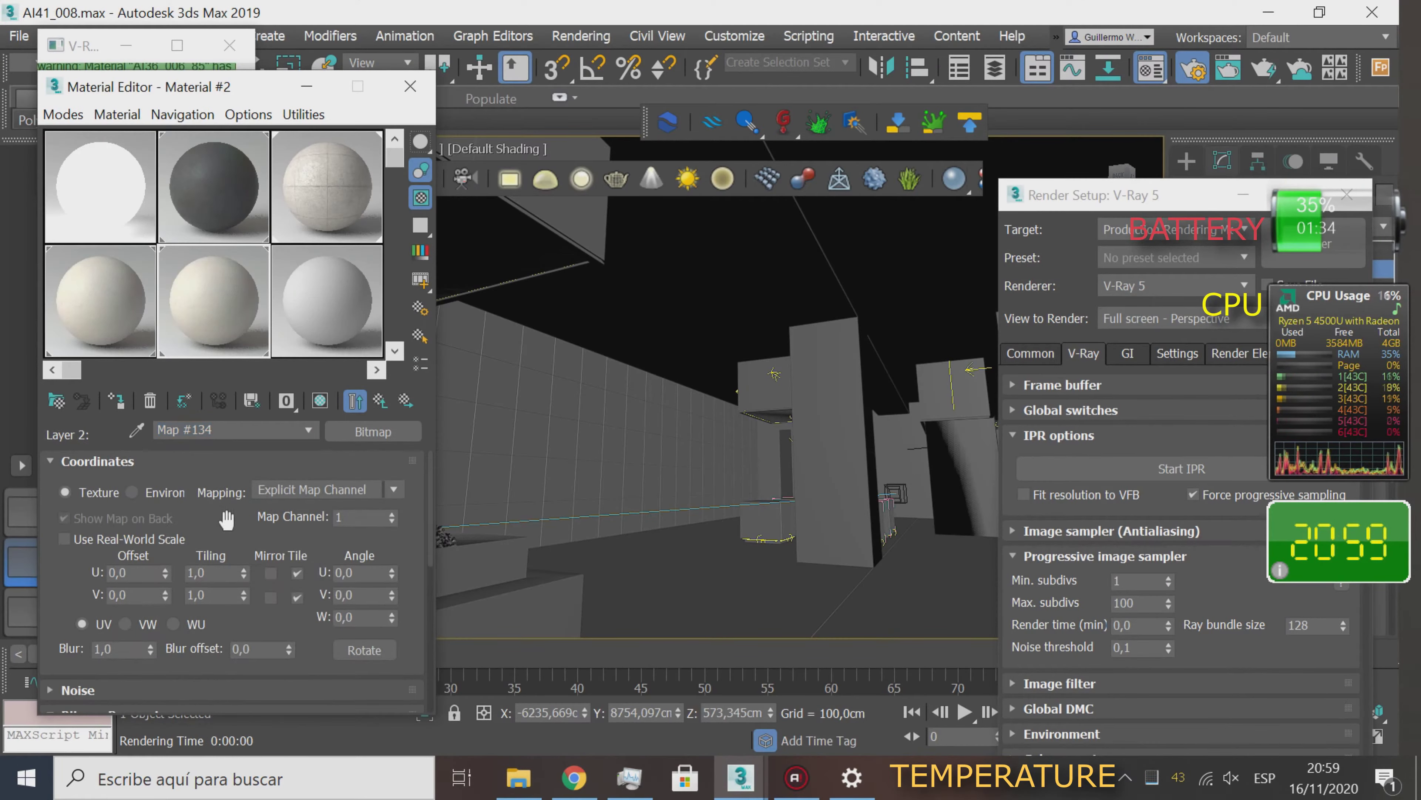
scroll(184, 647, down, 5)
right_click(317, 526)
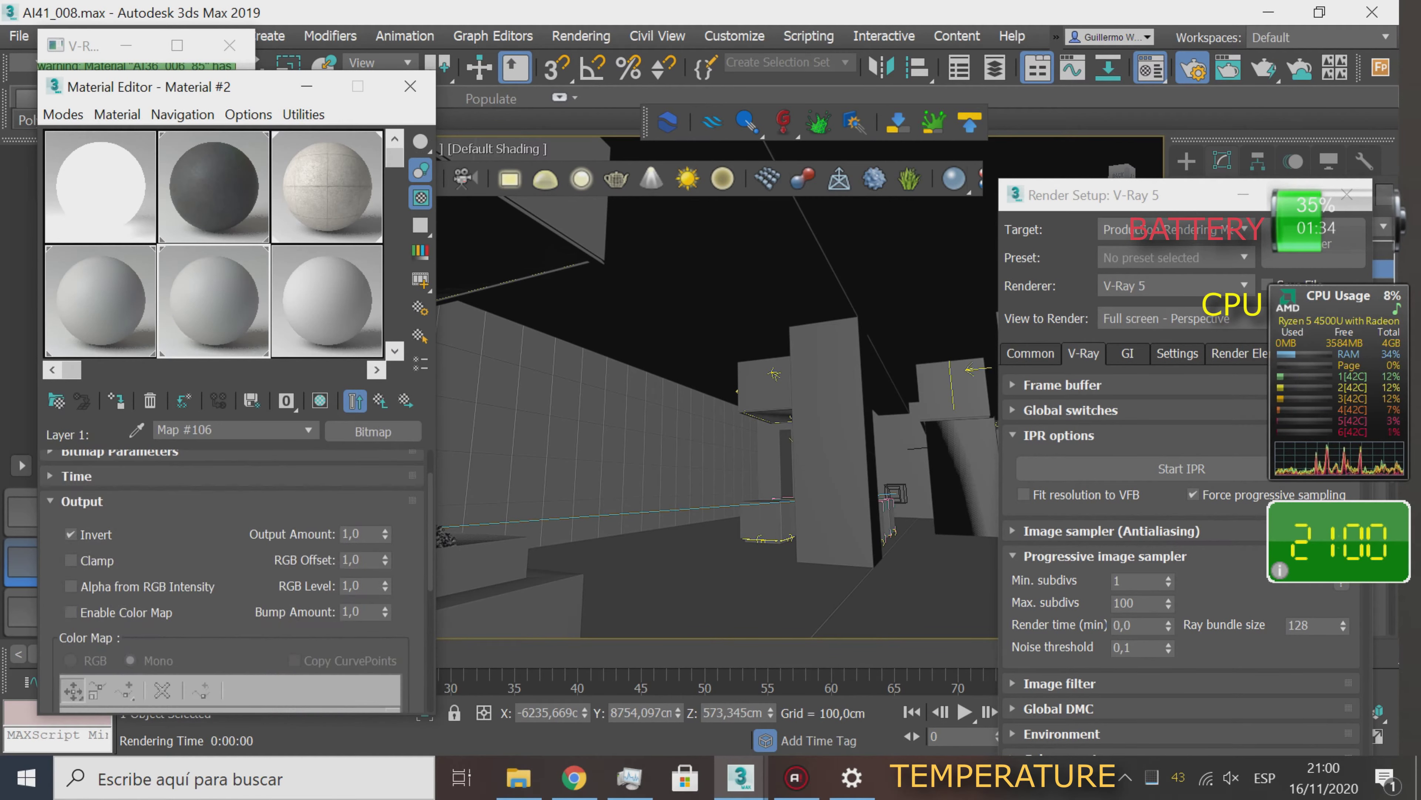
right_click(317, 529)
click(421, 537)
key(F10)
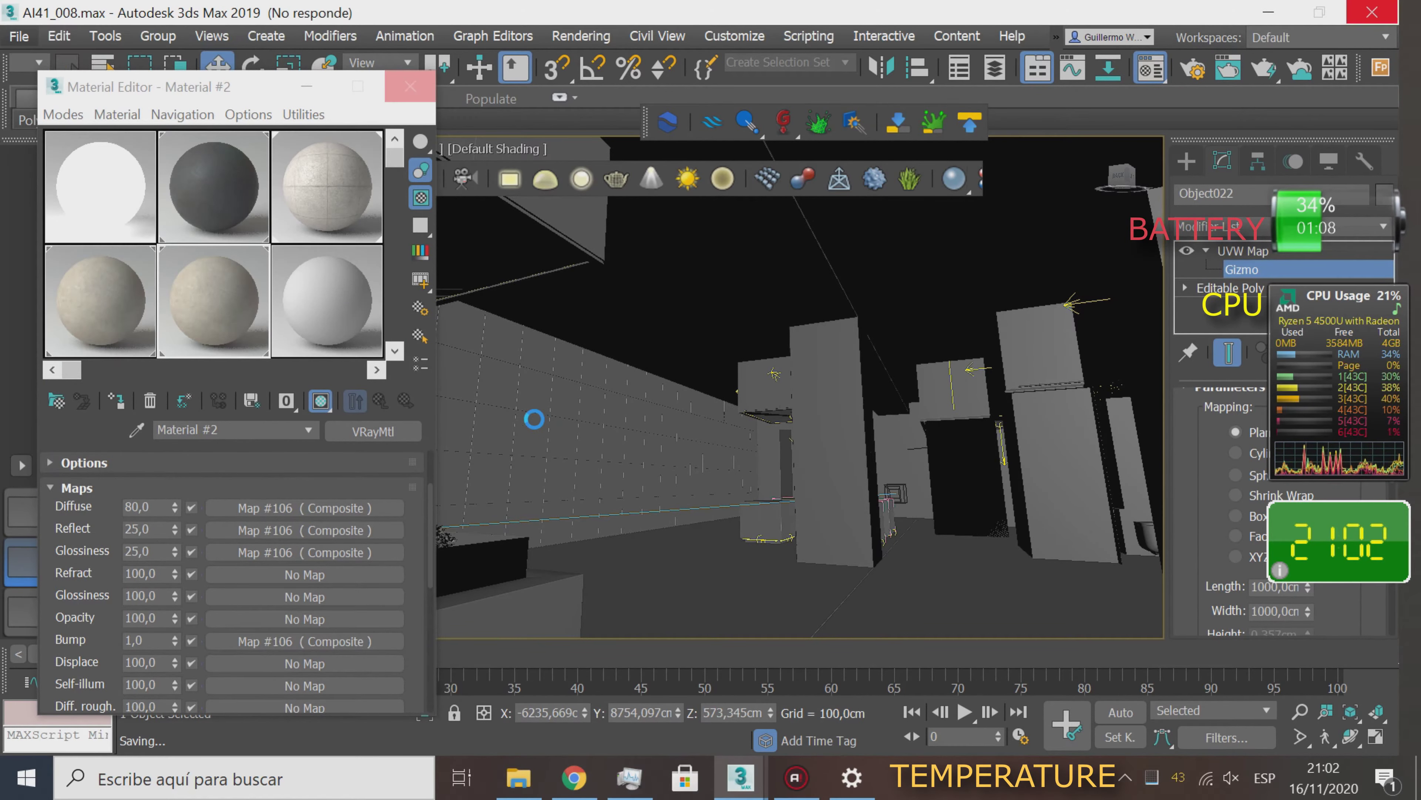
- Orbit around Floor_Object011 and eyedrop the window band's glass material, Material #3
click(533, 416)
alt+middle_drag(533, 416, 968, 403)
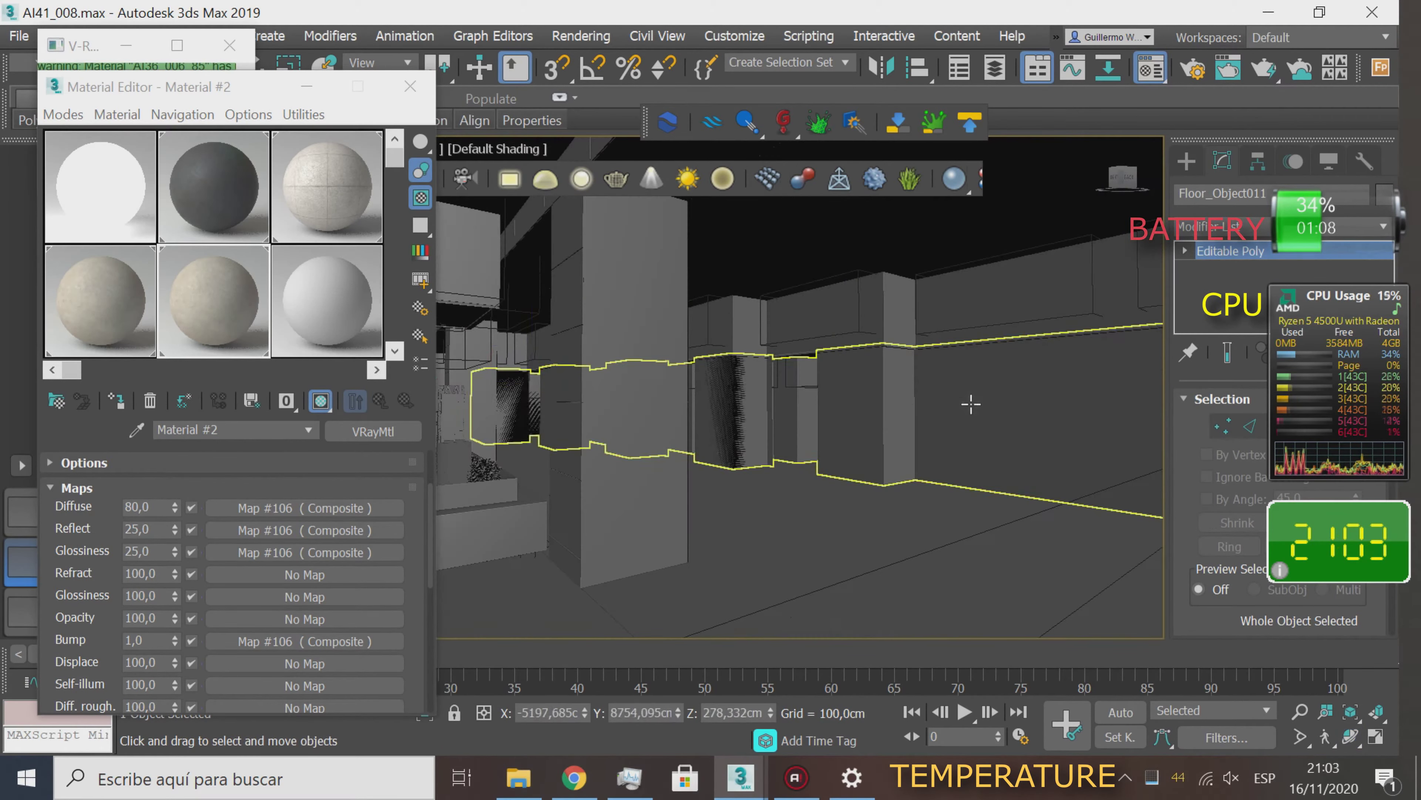
click(968, 403)
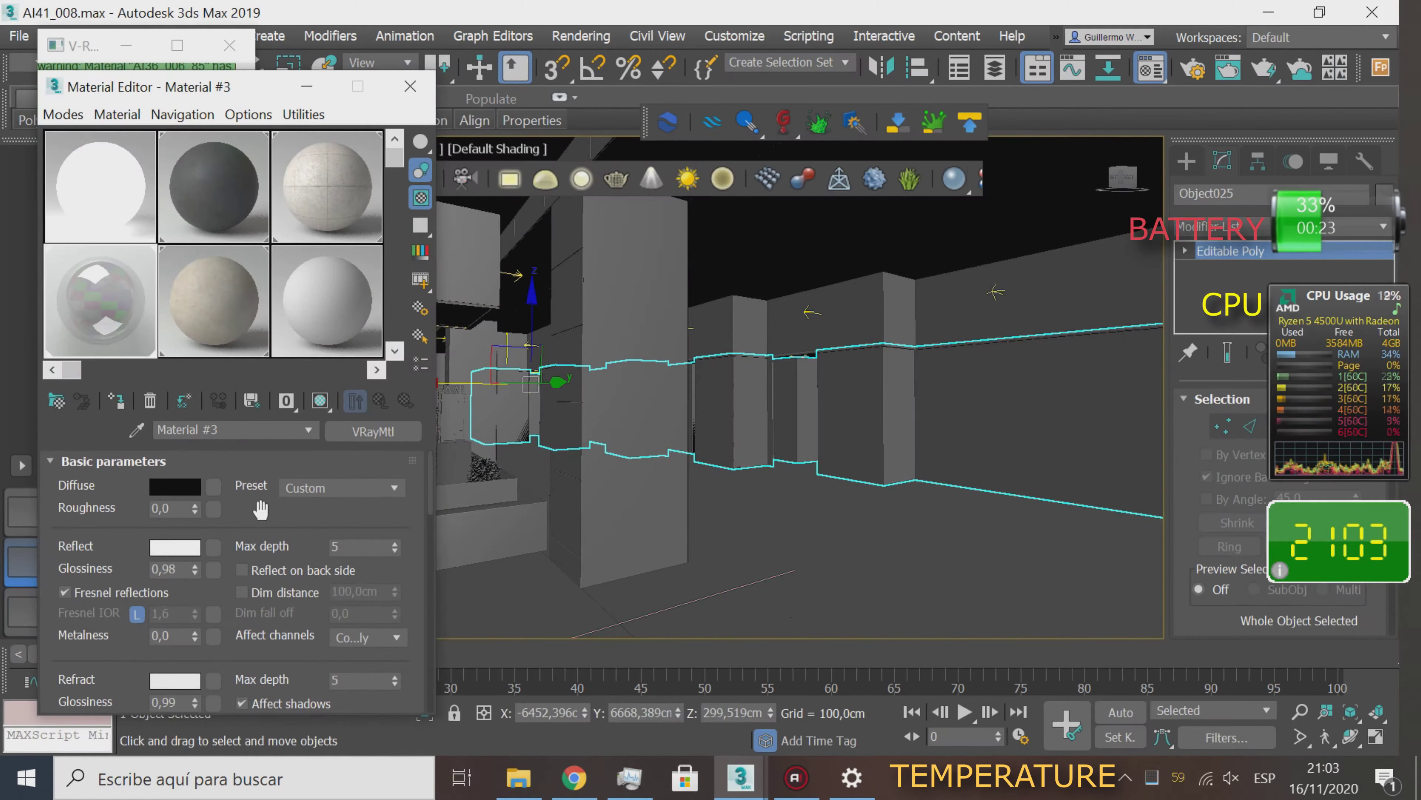
click(539, 390)
mouse_move(539, 390)
alt+middle_down()
mouse_move(540, 403)
mouse_move(692, 406)
mouse_move(644, 352)
mouse_move(702, 346)
alt+middle_up()
- Walk into the interior and run a refreshed interactive V-Ray render of the view
key(Up)
drag(444, 358, 543, 403)
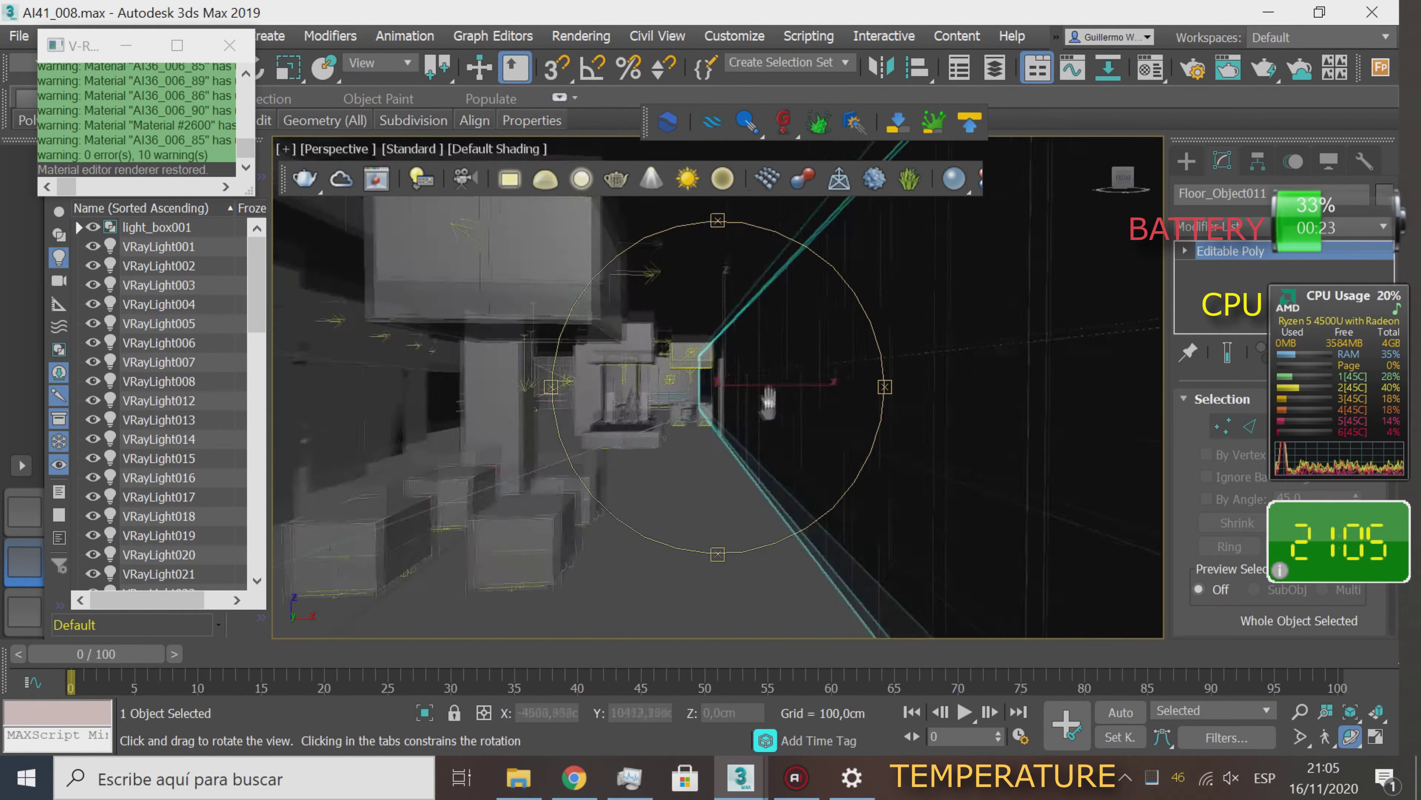
click(1299, 67)
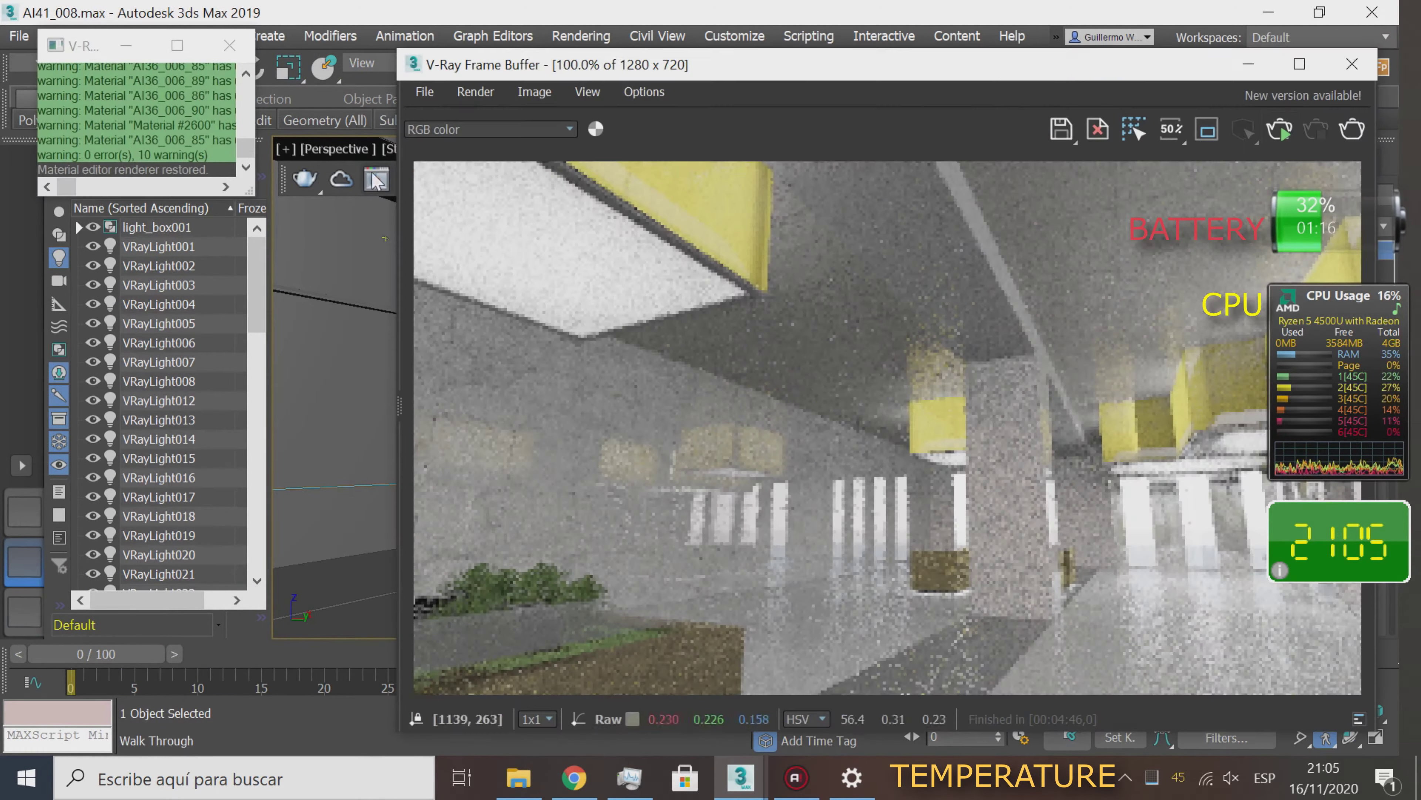
click(1279, 145)
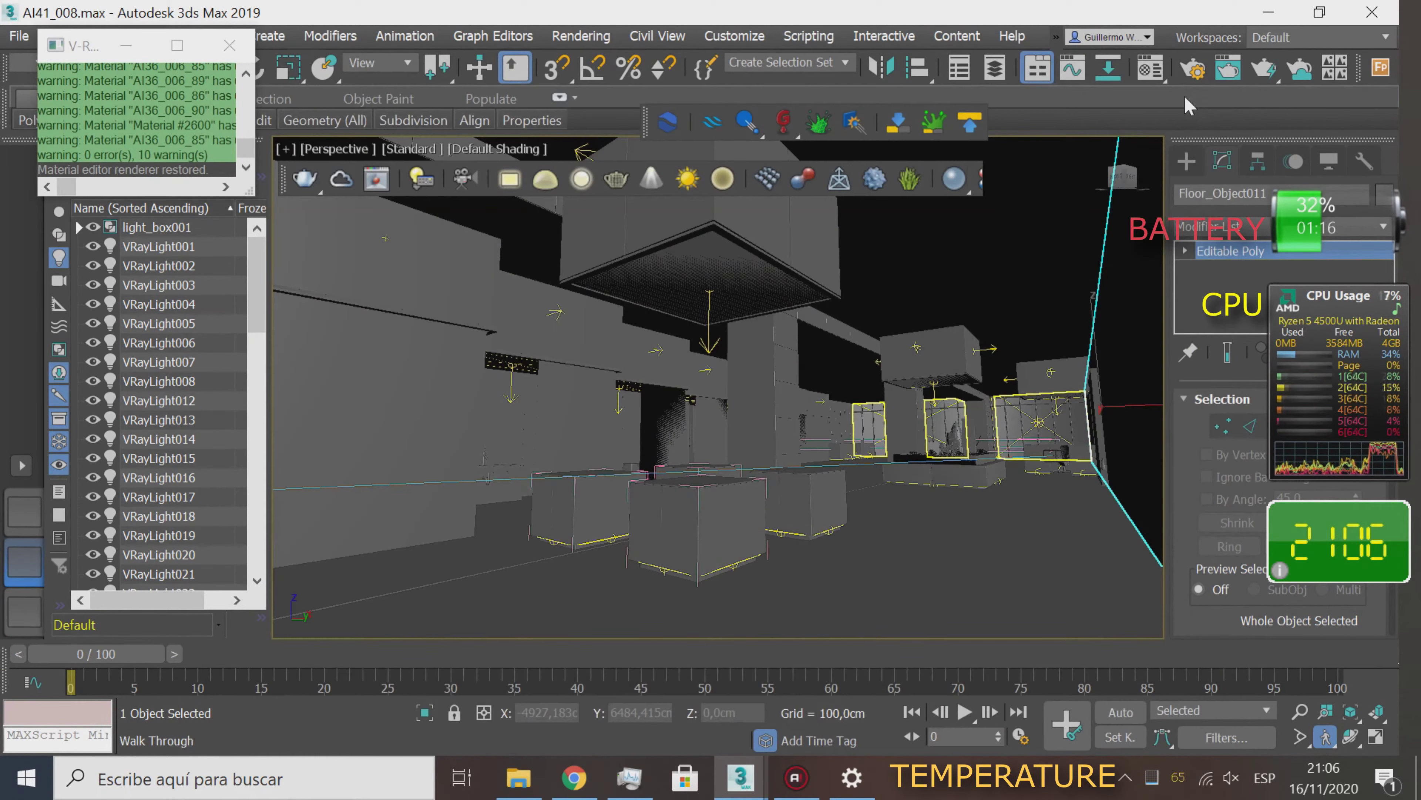
- Bring up the material editor and turn the view toward the cyan wall
click(1150, 69)
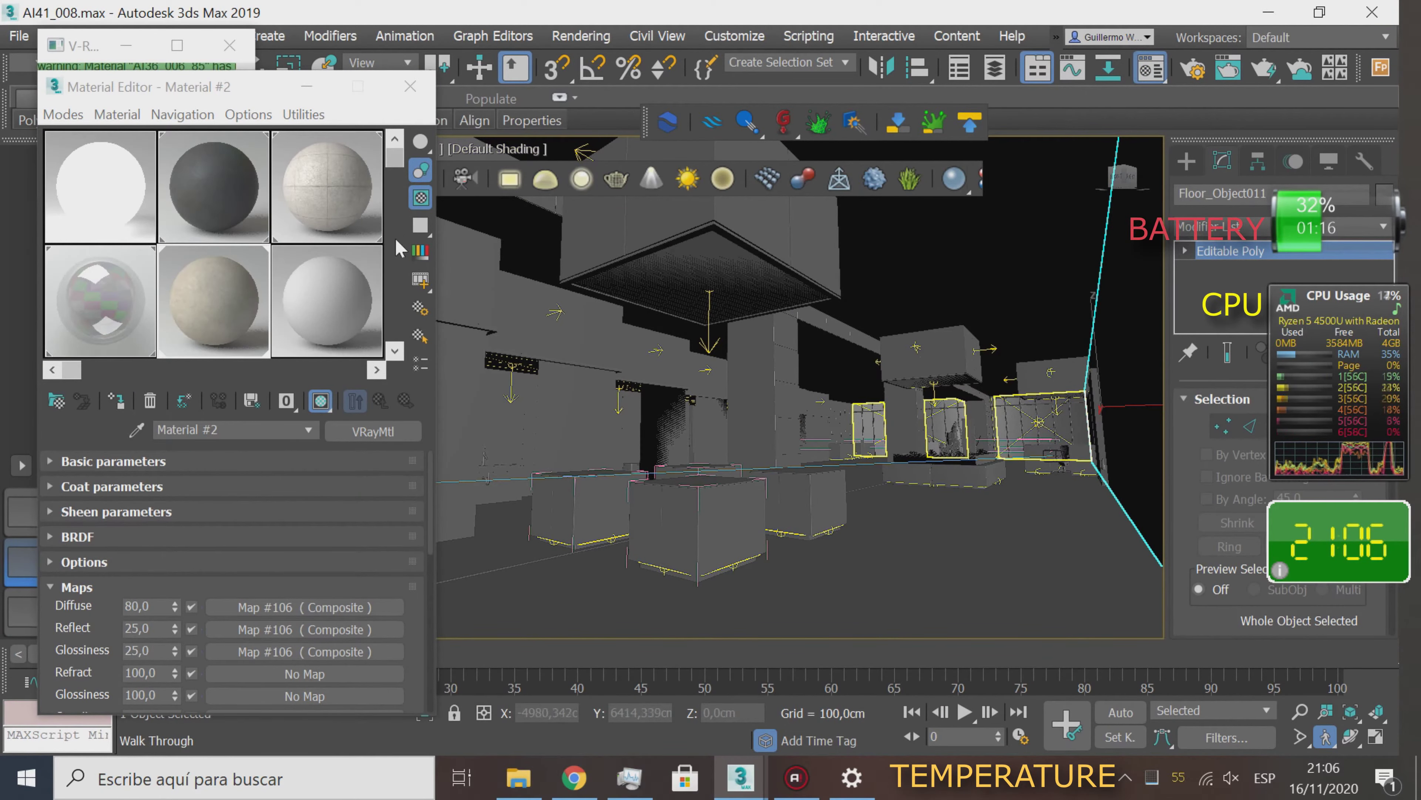
drag(762, 410, 824, 419)
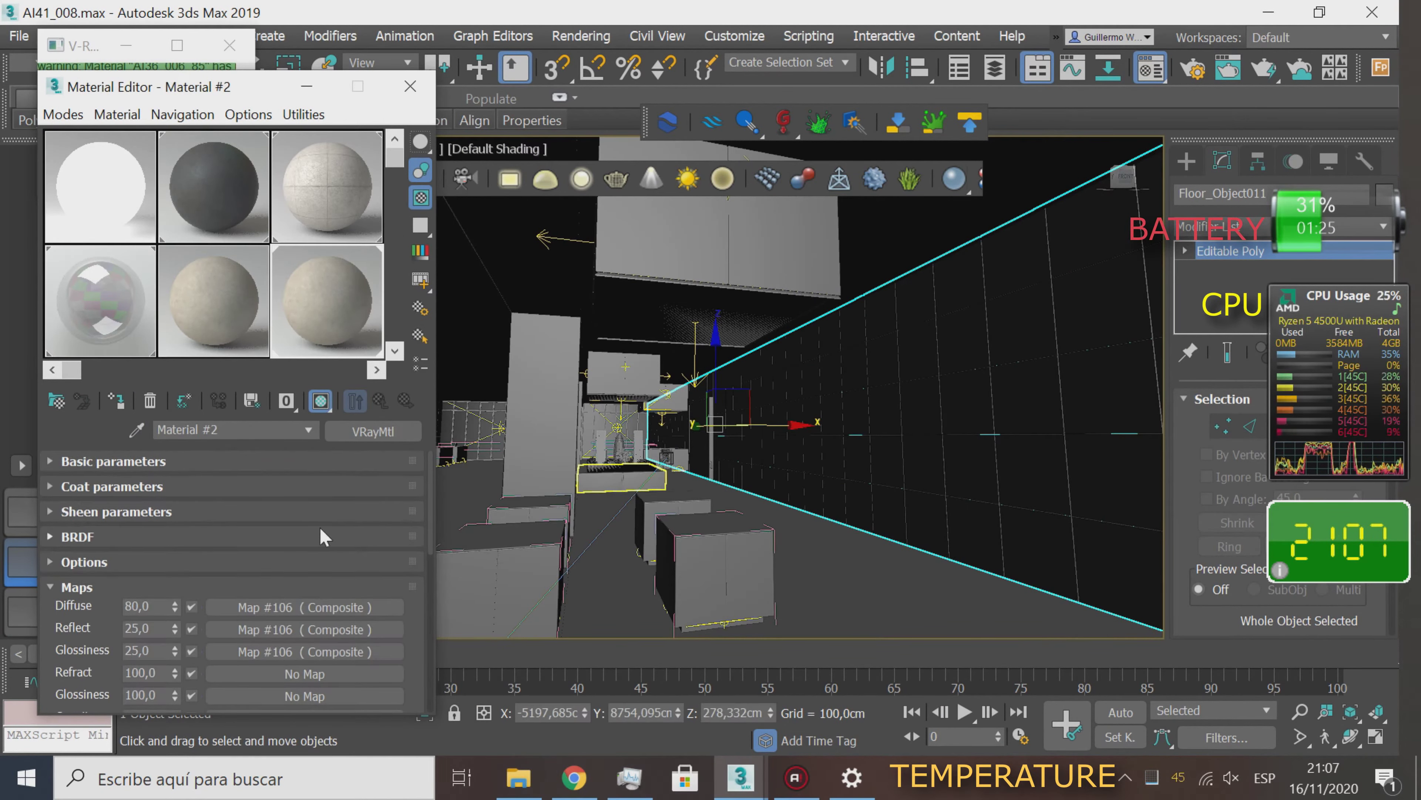
click(19, 35)
- Merge the selected objects from AI41_008.max into the scene and render the view
click(251, 343)
double_click(207, 240)
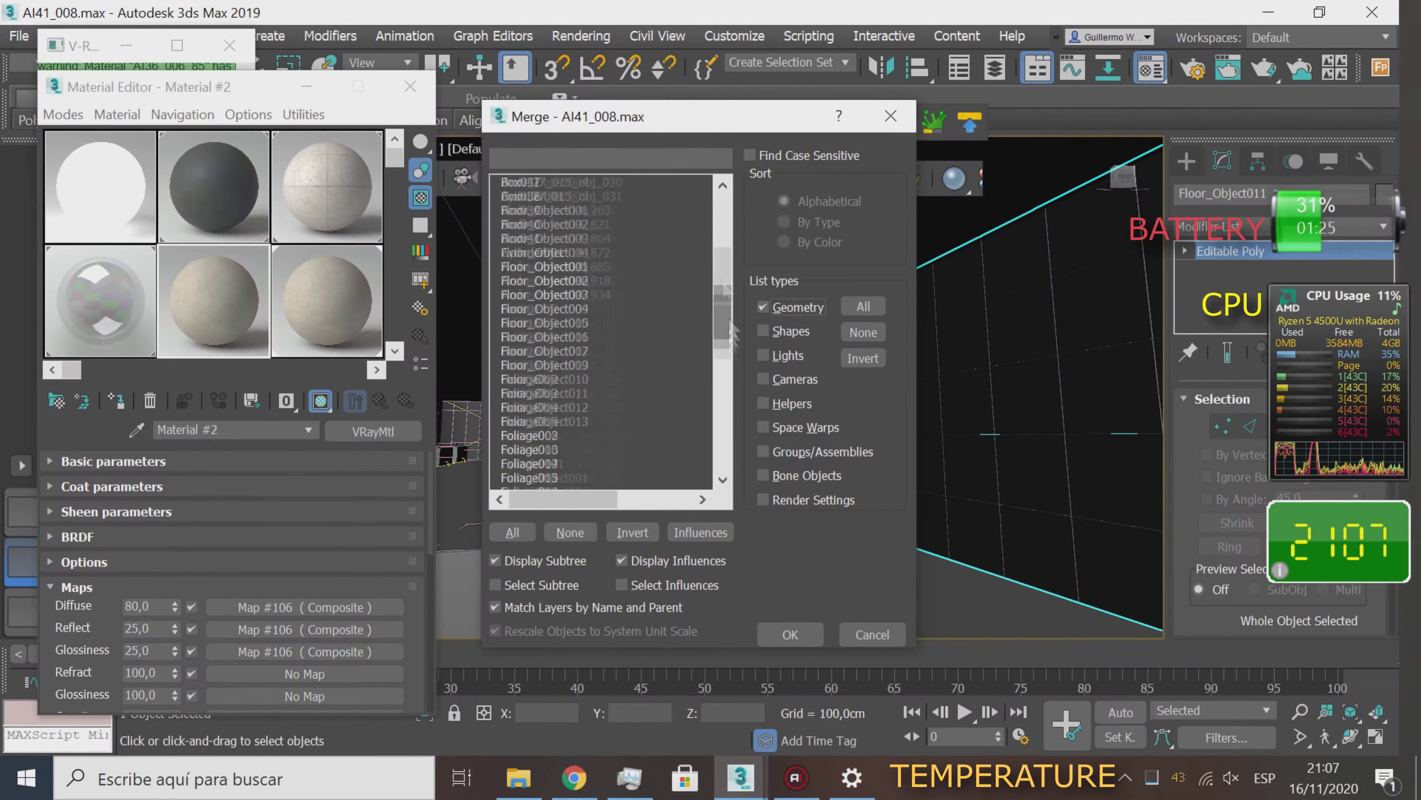
click(856, 692)
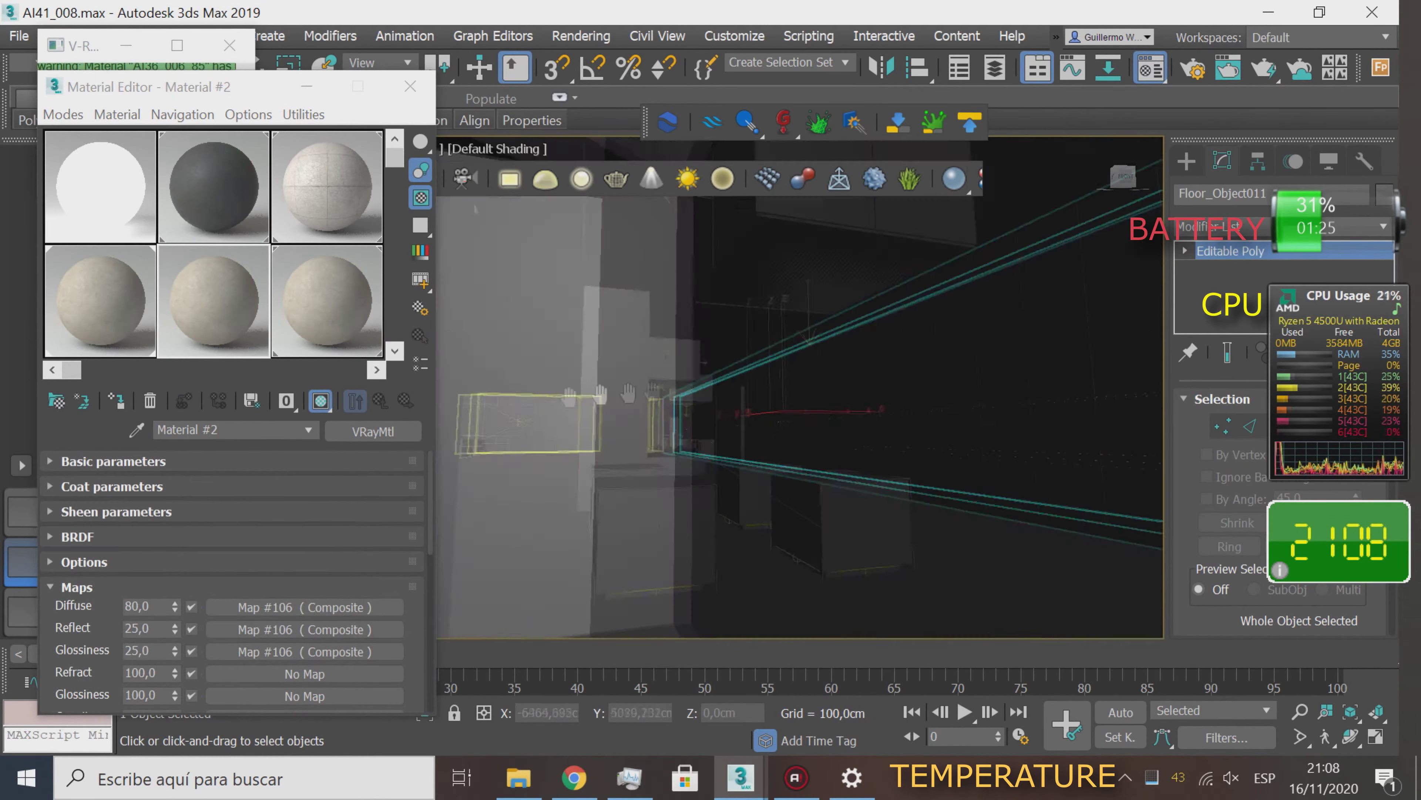
key(shift+q)
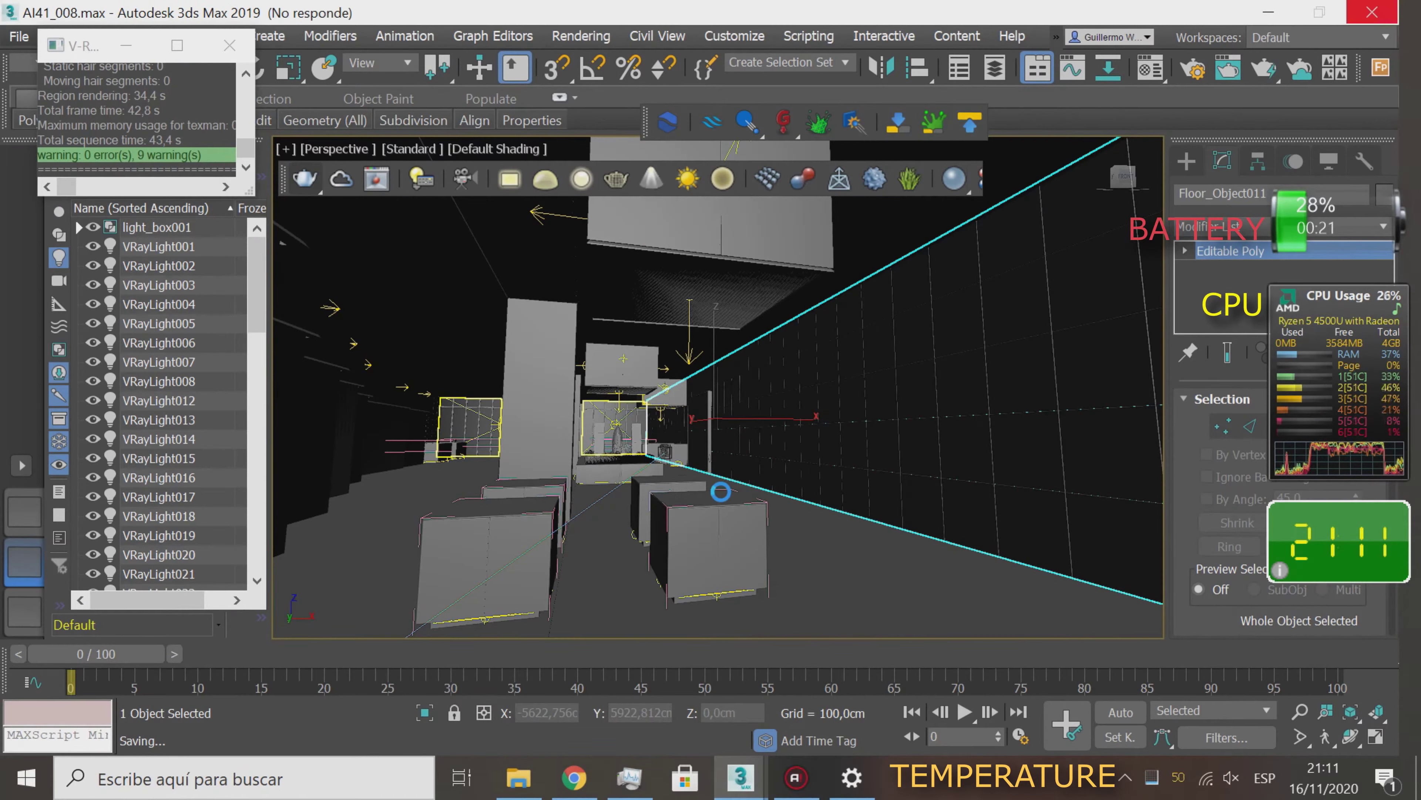
- Restart the teapot's interactive render and bring Material #47 back into the material editor
scroll(190, 560, down, 10)
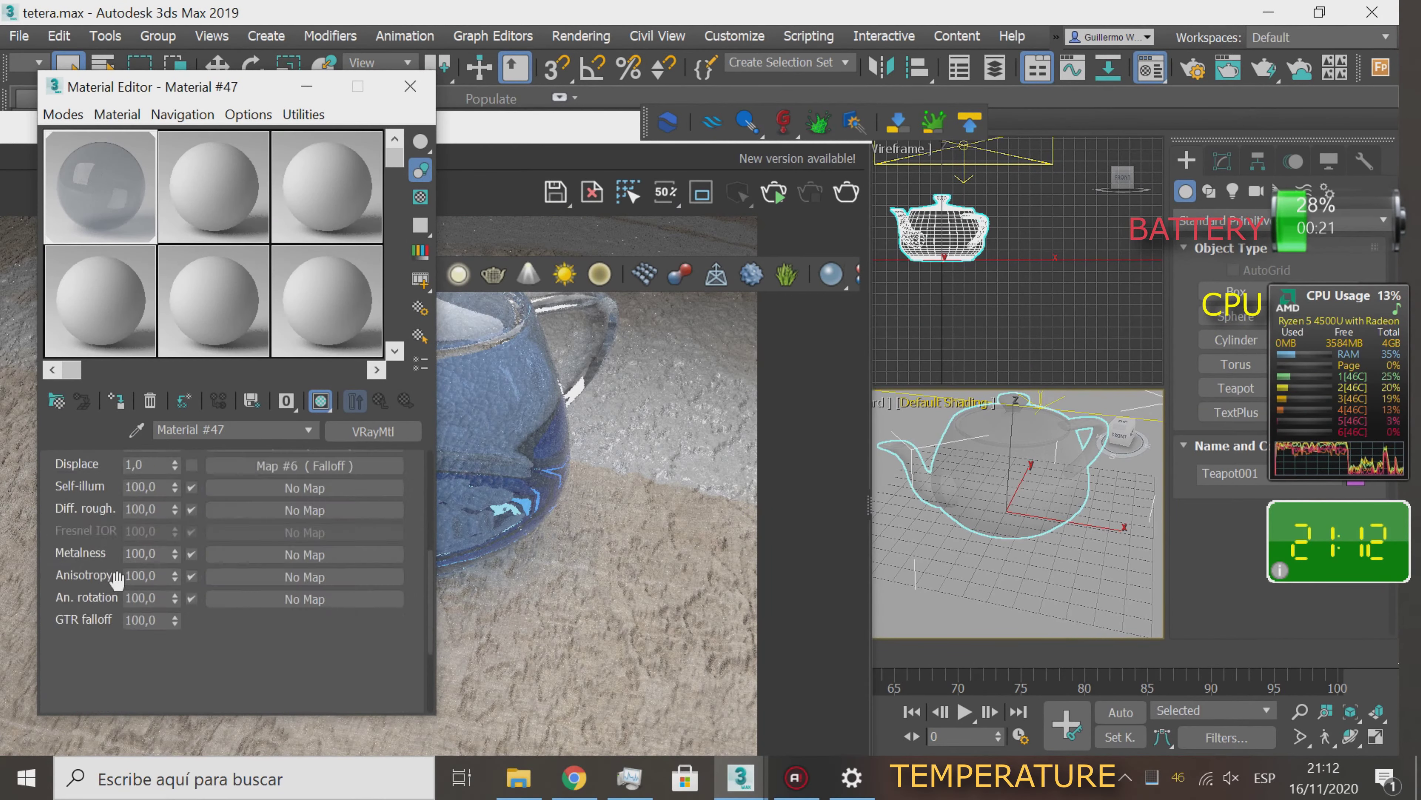
scroll(193, 537, down, 5)
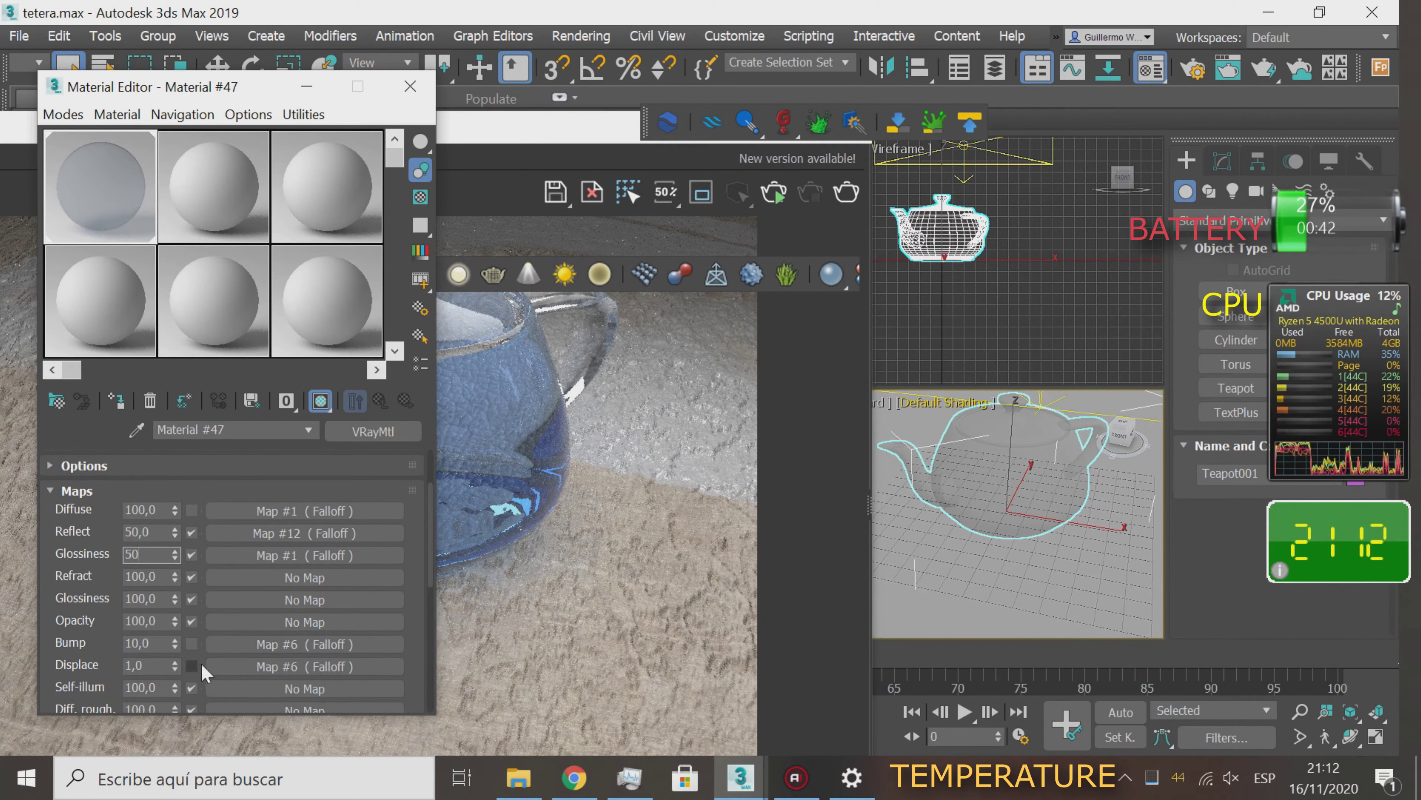
click(412, 84)
click(774, 196)
key(m)
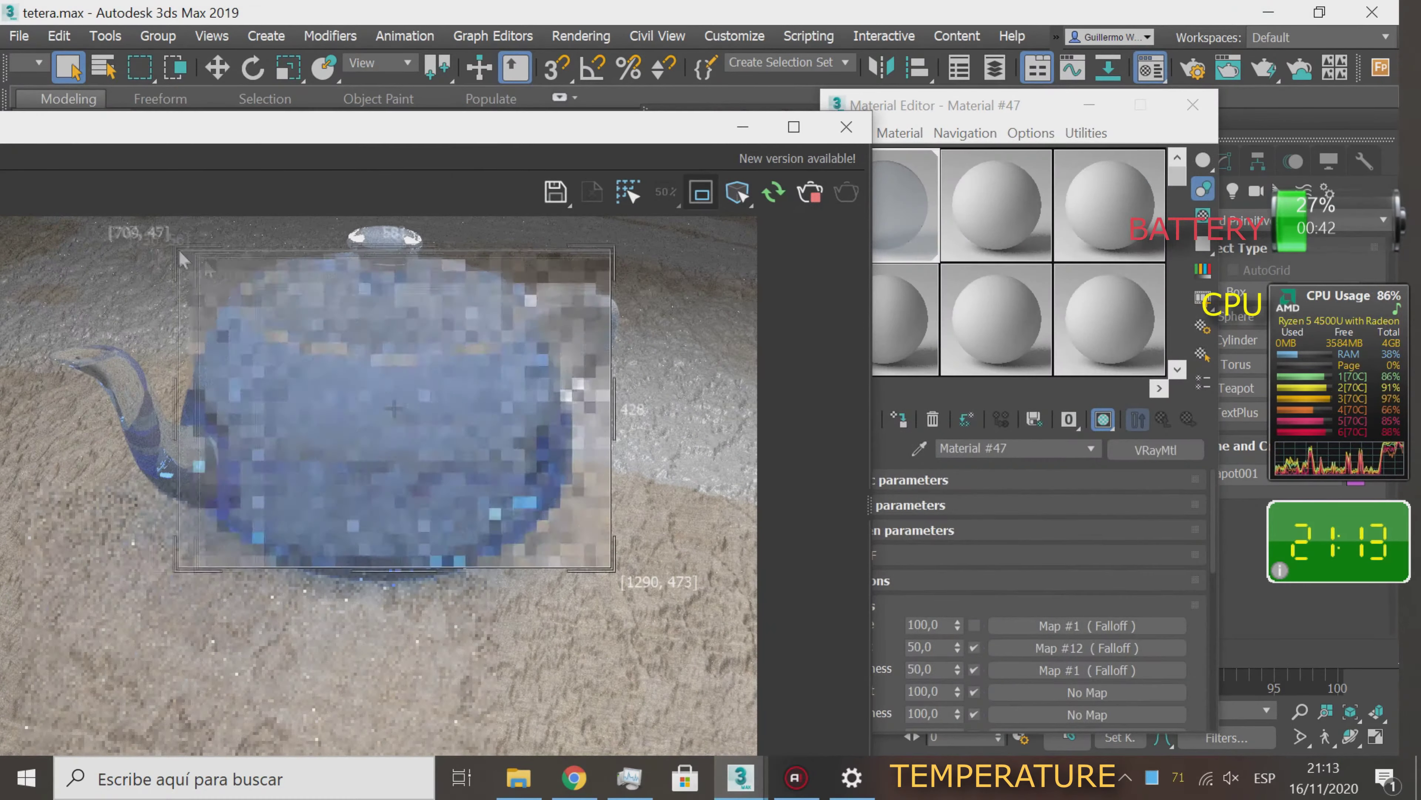
click(997, 611)
- Set Material #47's Reflect amount to 100 and Glossiness to 25
text(2522)
key(Tab)
text(25)
key(Return)
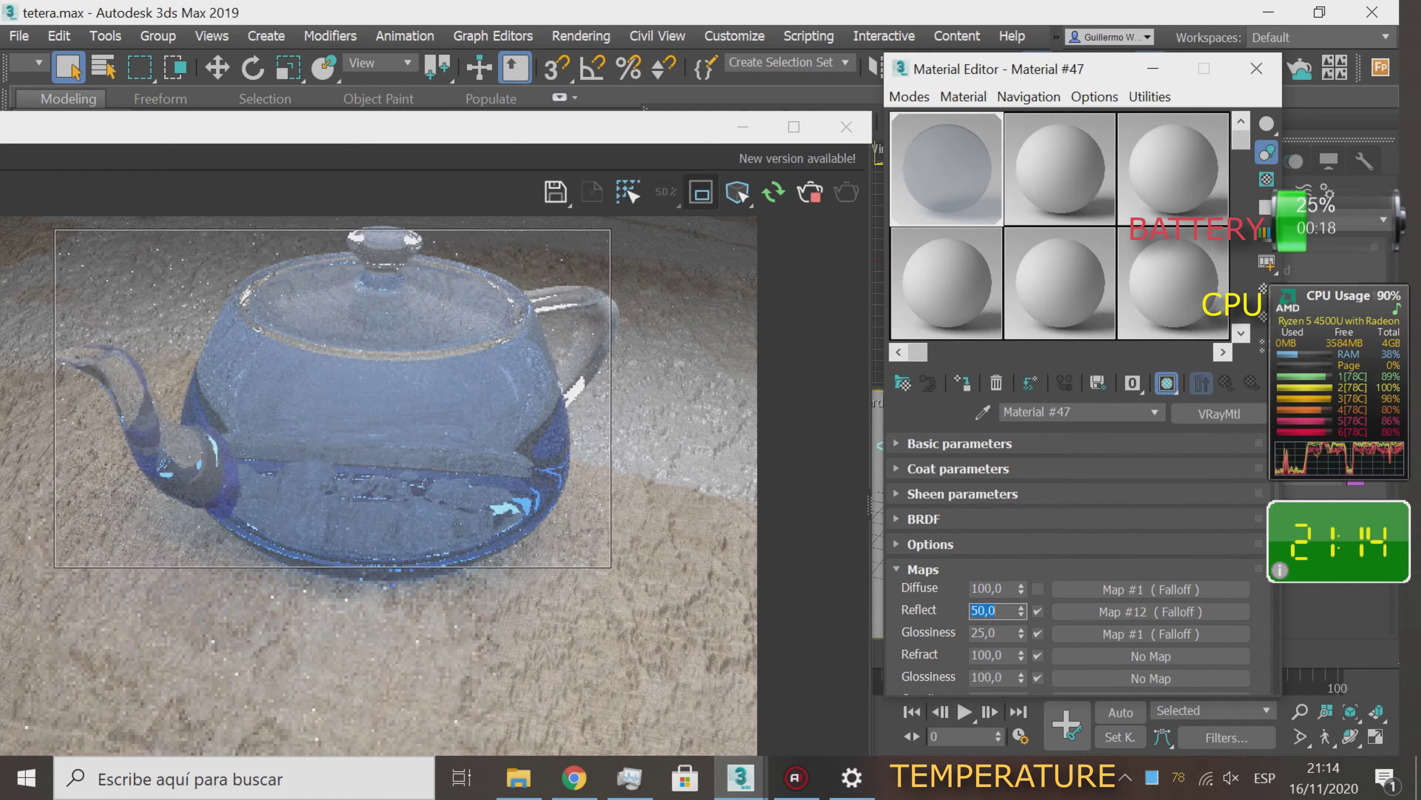
text(100)
key(Return)
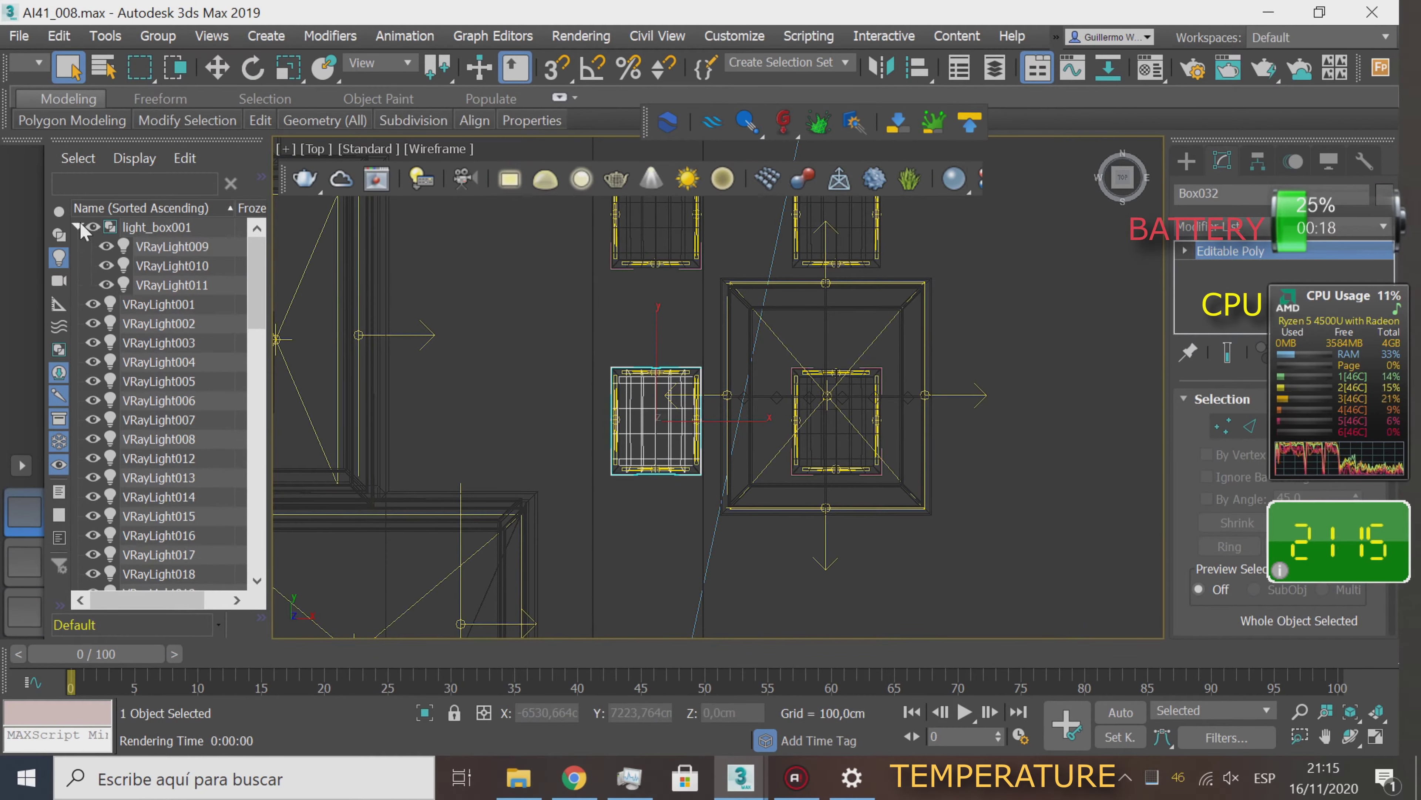
- Move the planter groups into their new arrangement and clear the selection
click(58, 258)
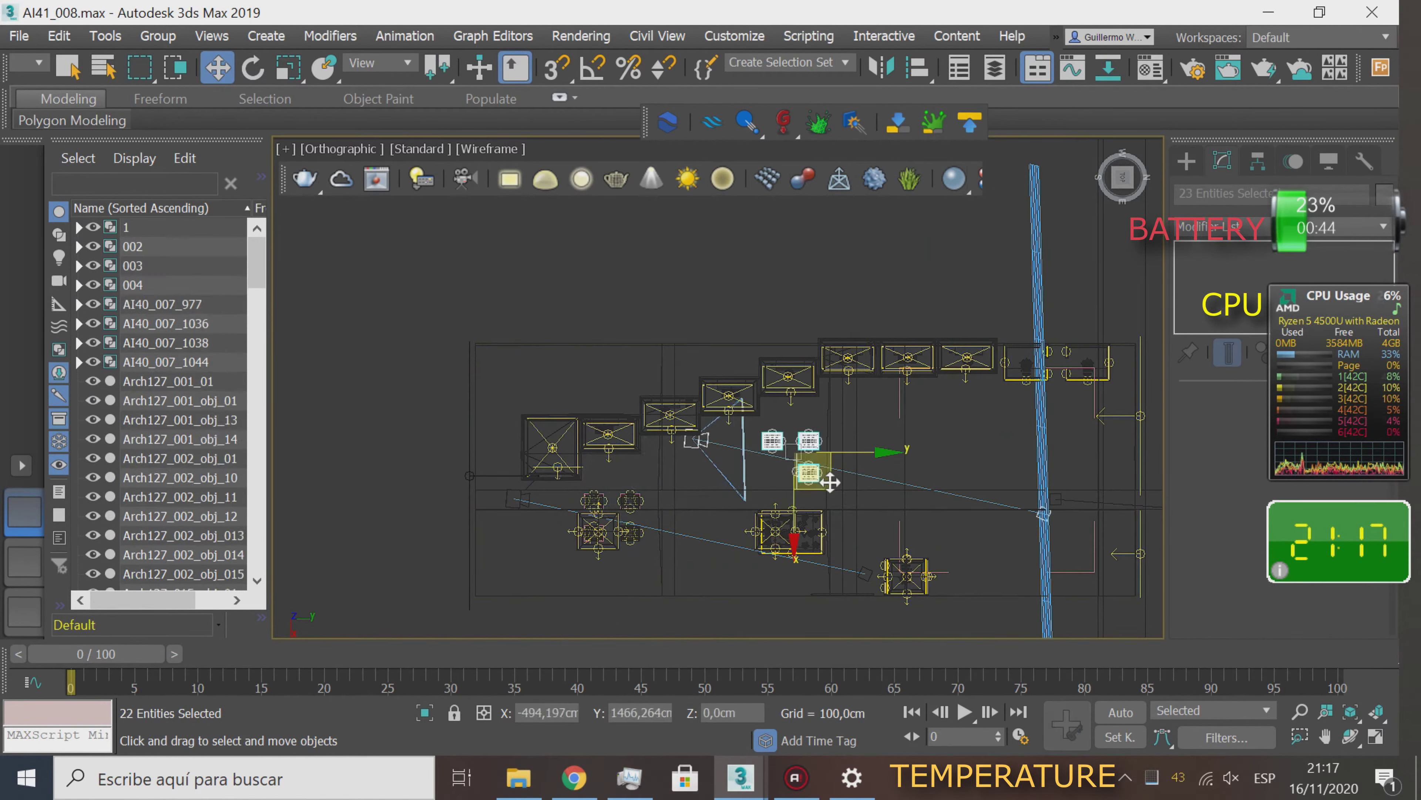
key(w)
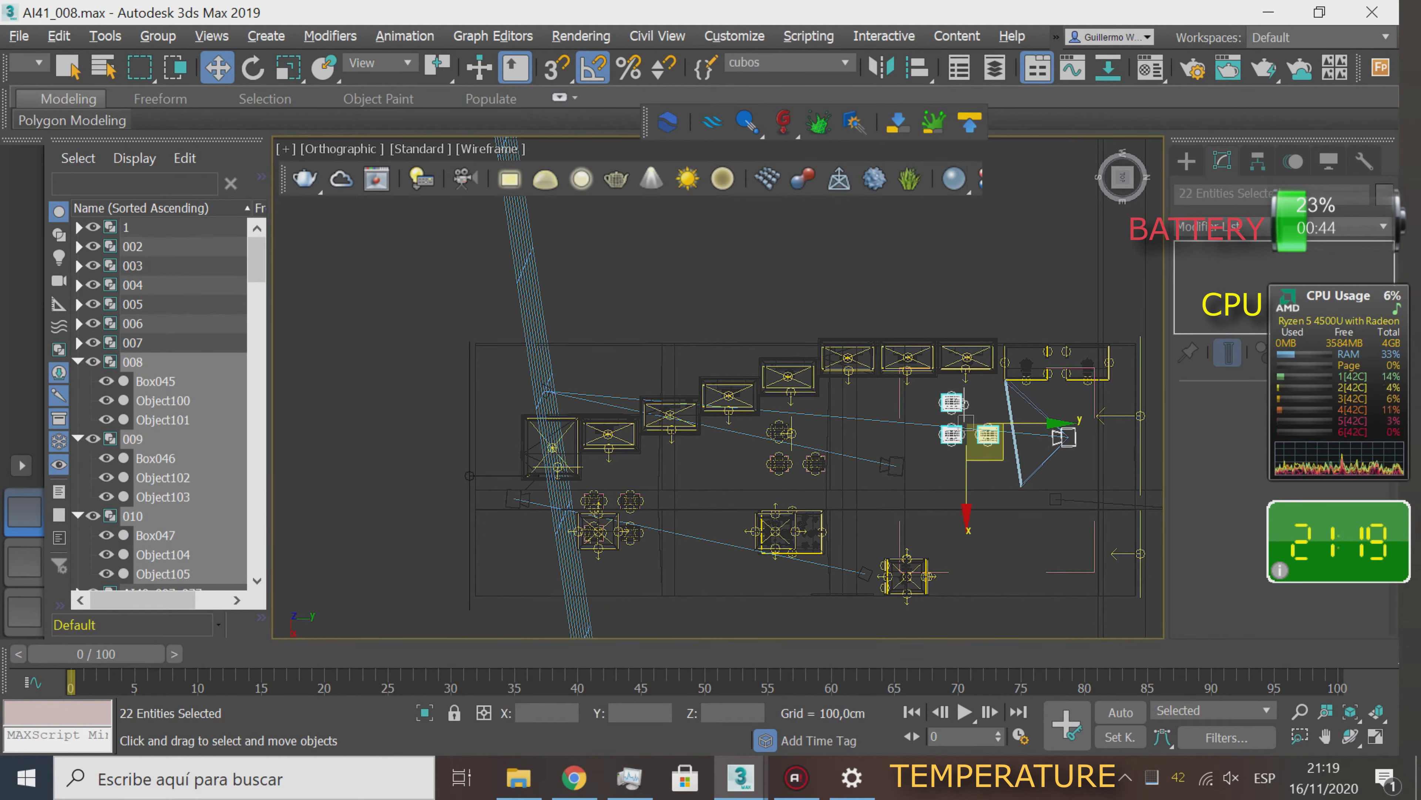
click(1061, 444)
click(25, 612)
click(23, 513)
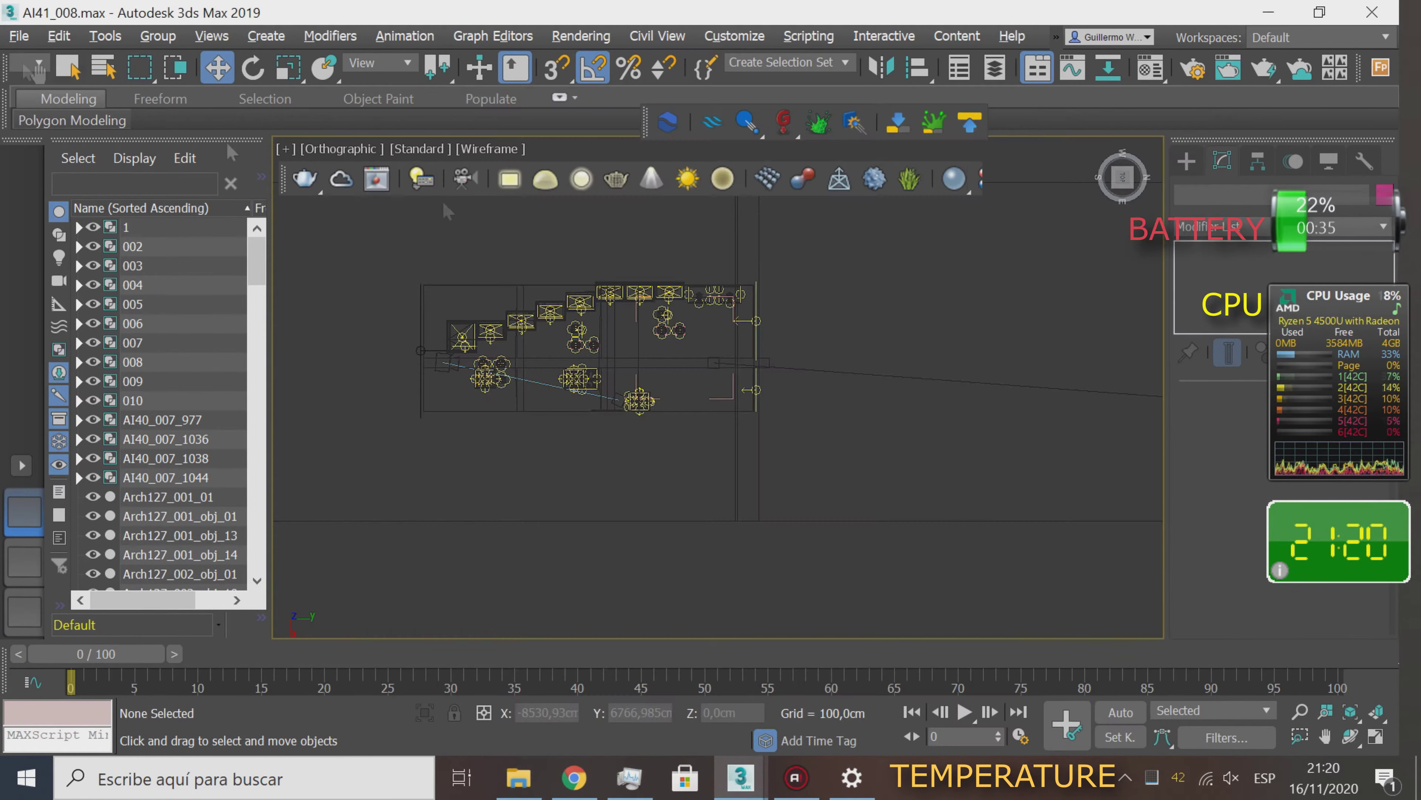
- Seat Teapot001 on top of a planter in Front view and expand the Object Paint settings
key(w)
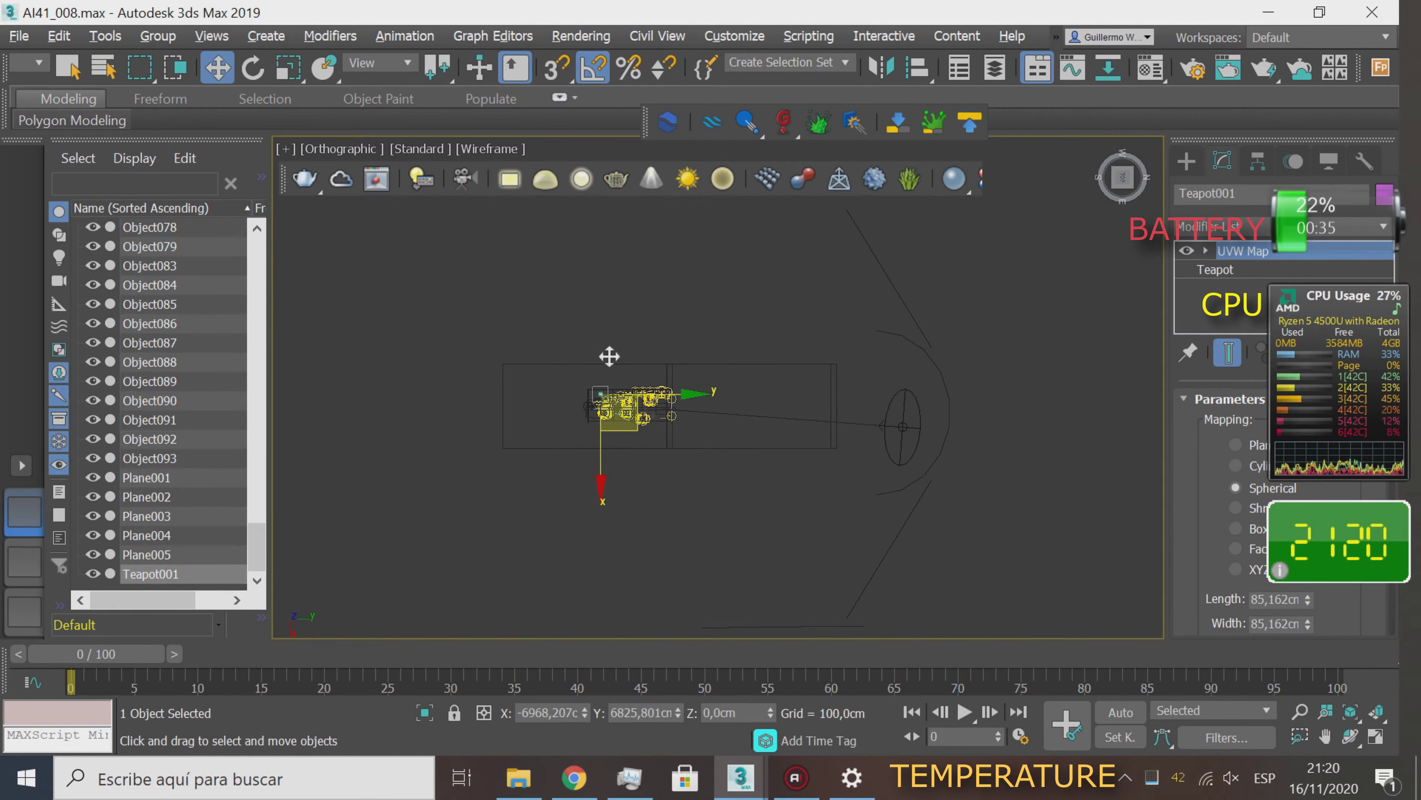
key(z)
key(f)
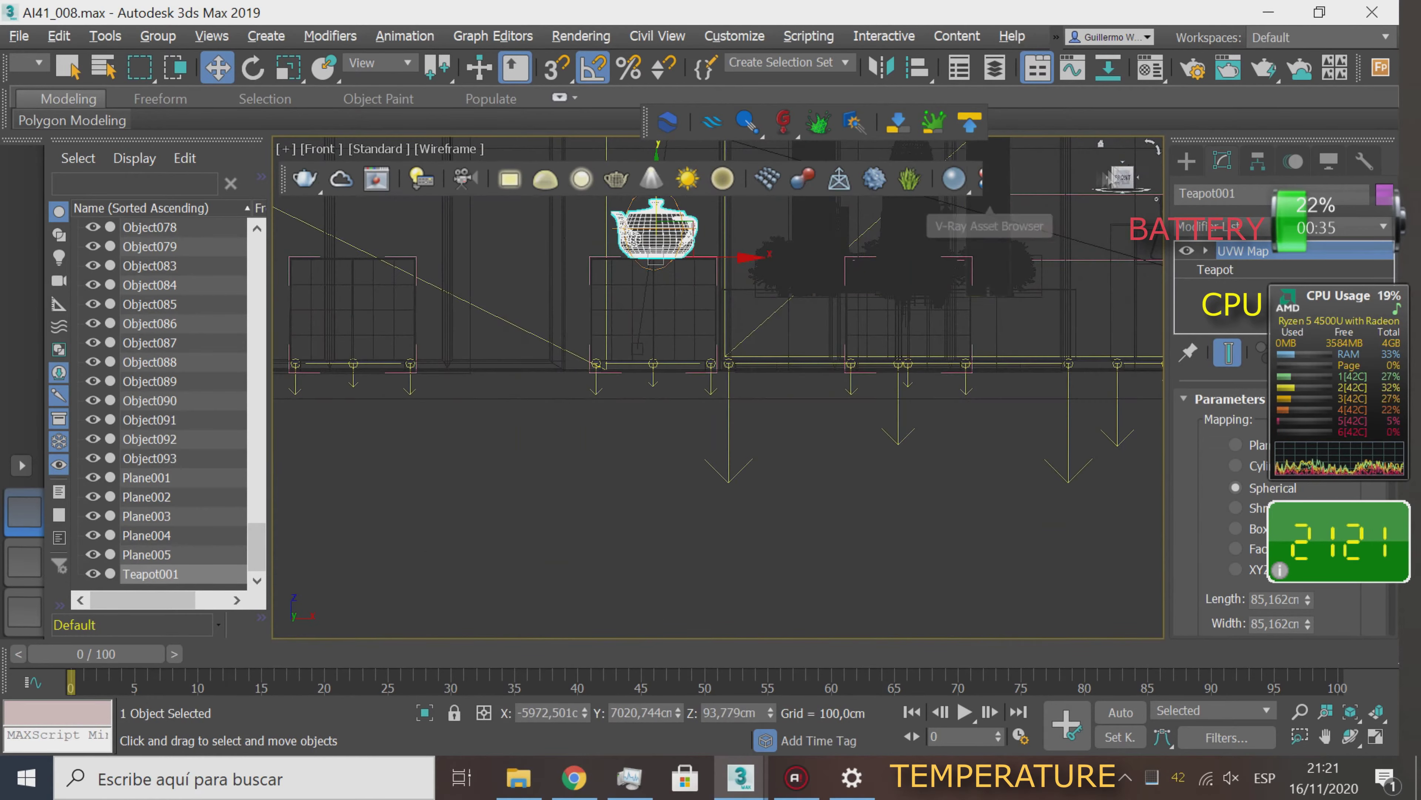
key(t)
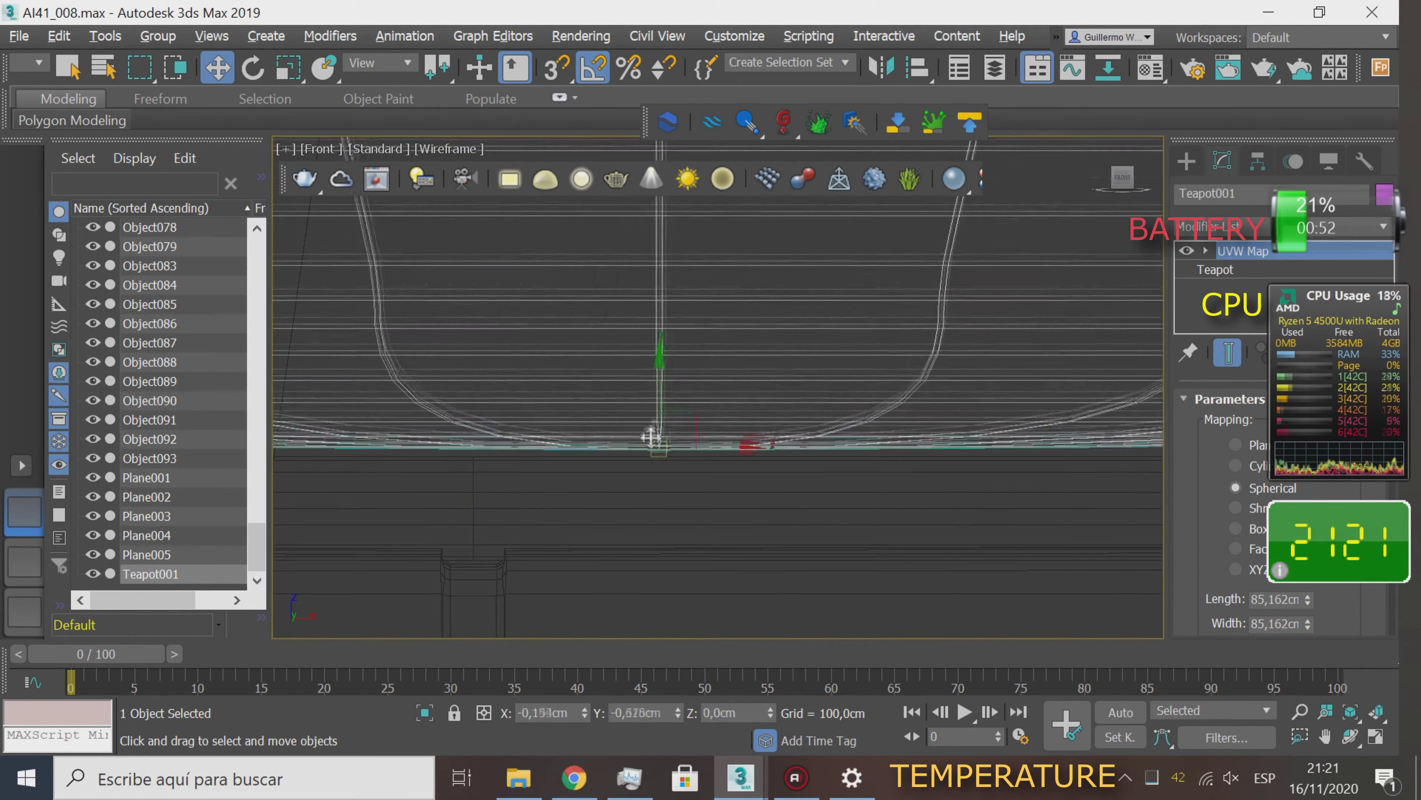
click(378, 99)
click(133, 129)
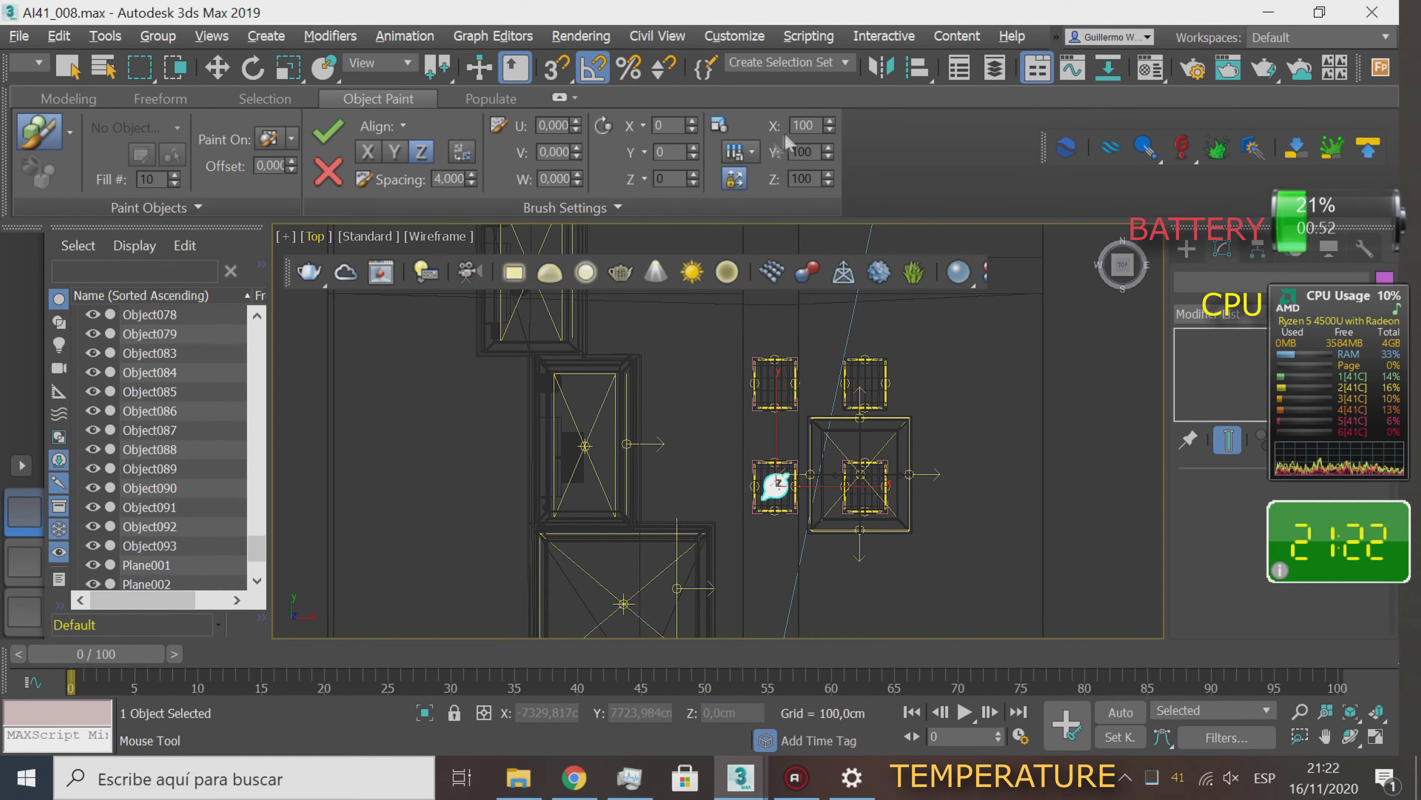
- Give painted copies a random 20–200 scale, then frame and select the VRayCam001 camera
drag(735, 151, 735, 179)
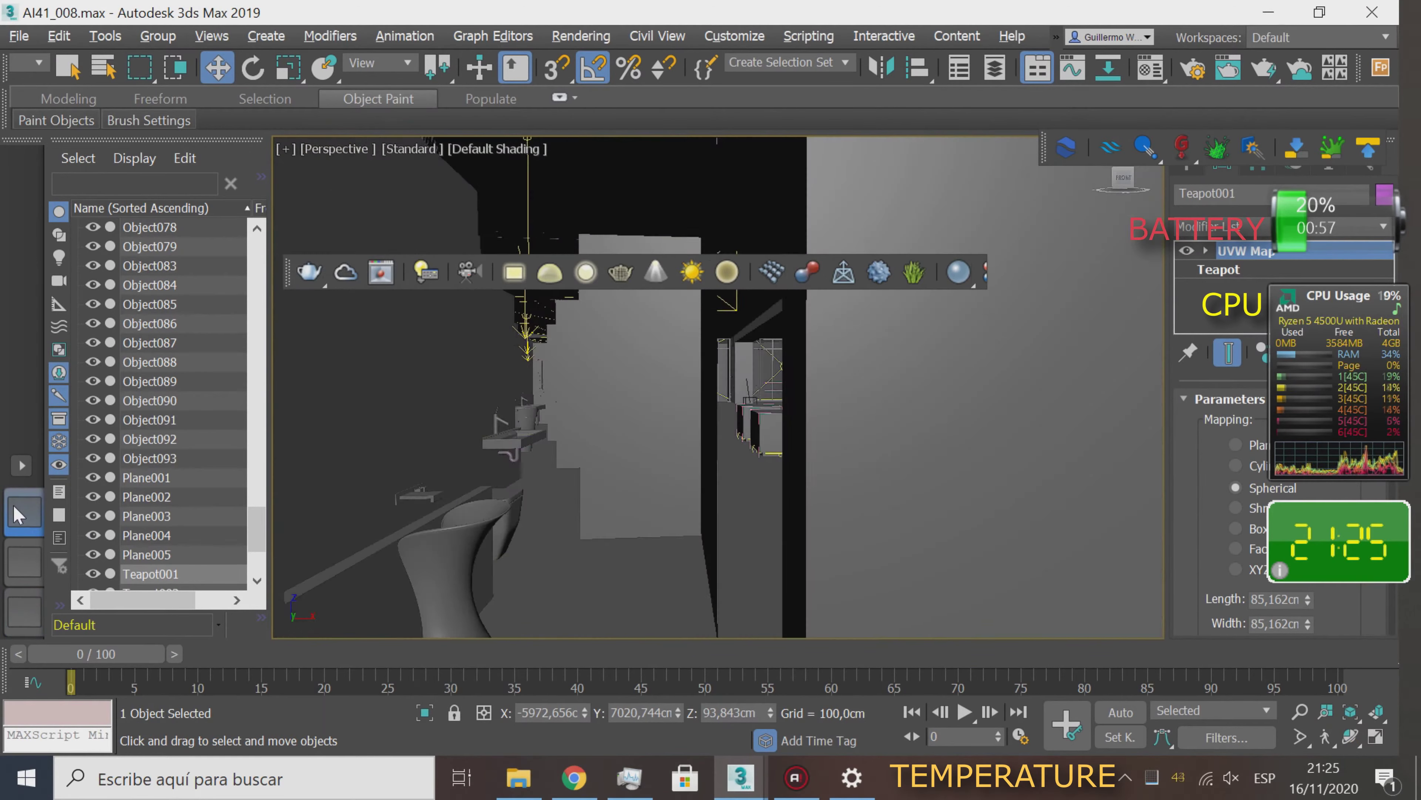
middle_drag(563, 367, 621, 373)
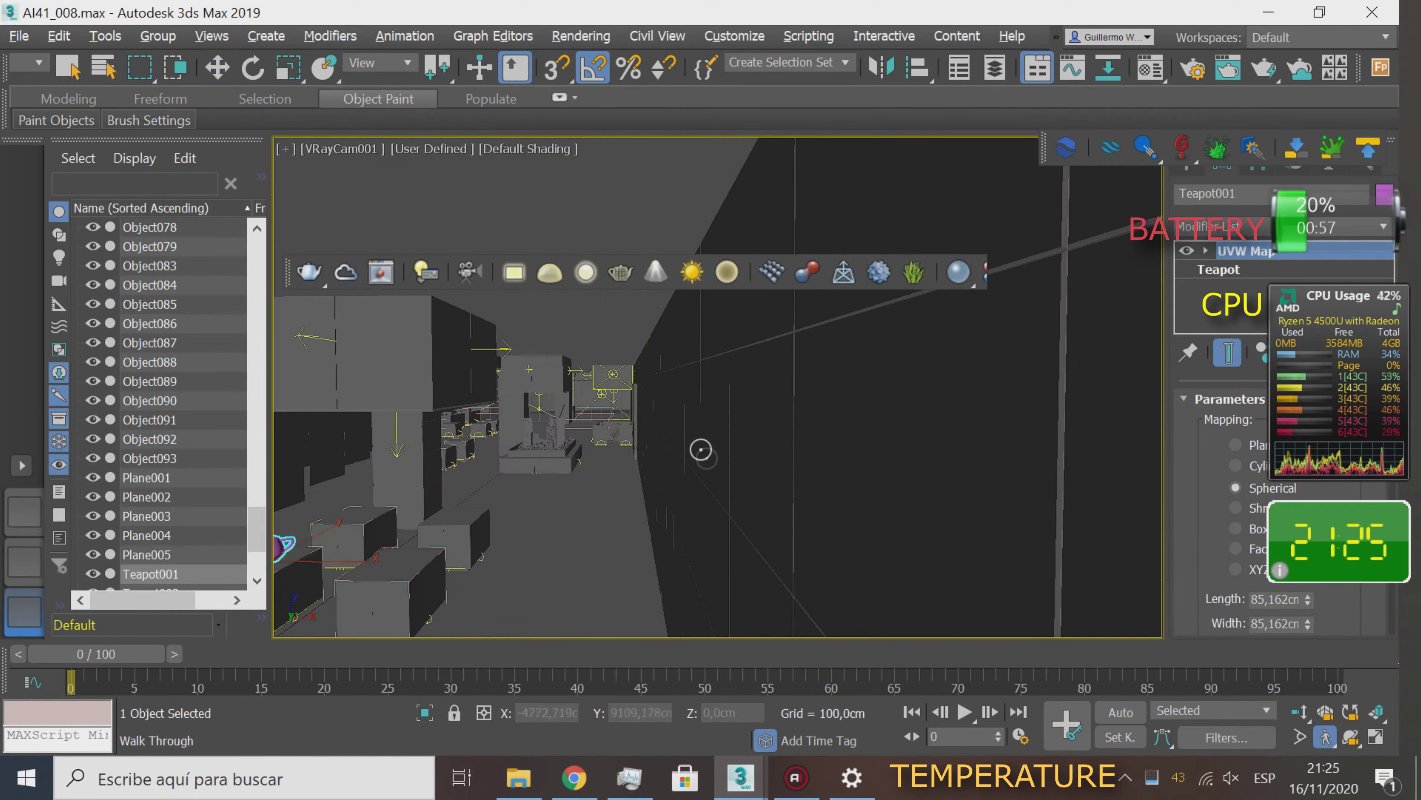
click(1326, 739)
drag(587, 403, 747, 471)
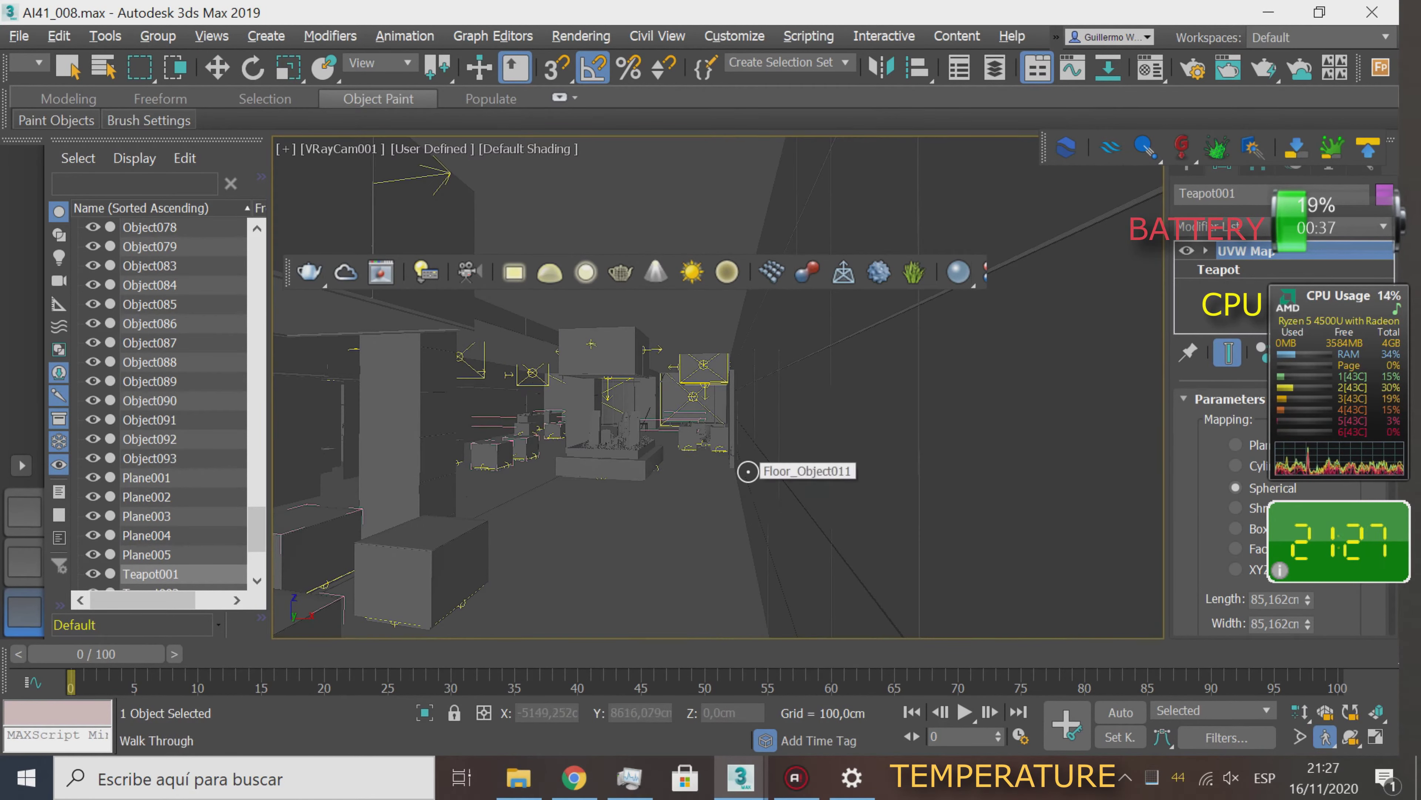
click(59, 279)
click(181, 229)
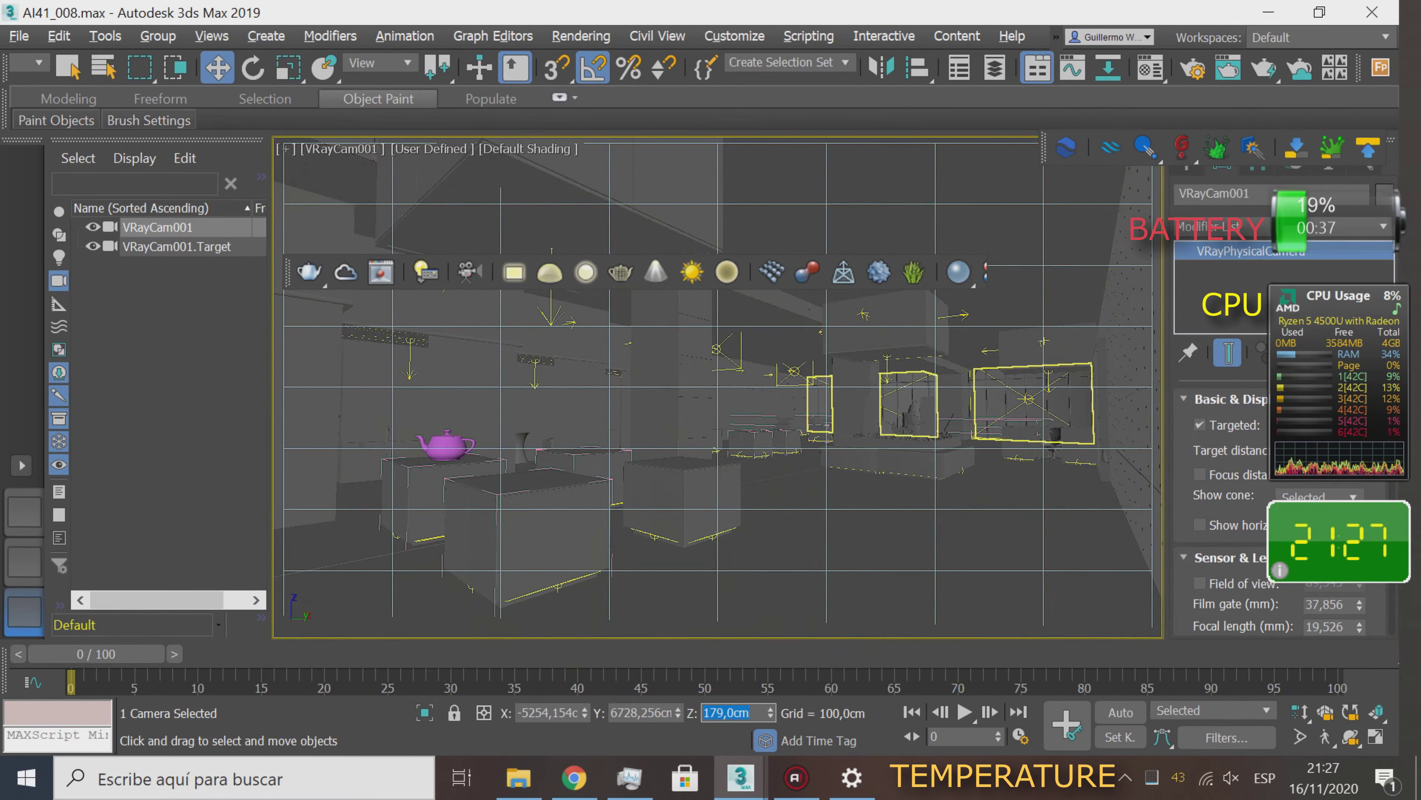
- Render VRayCam001 with the V-Ray progressive image sampler using interactive IPR rendering
key(shift+q)
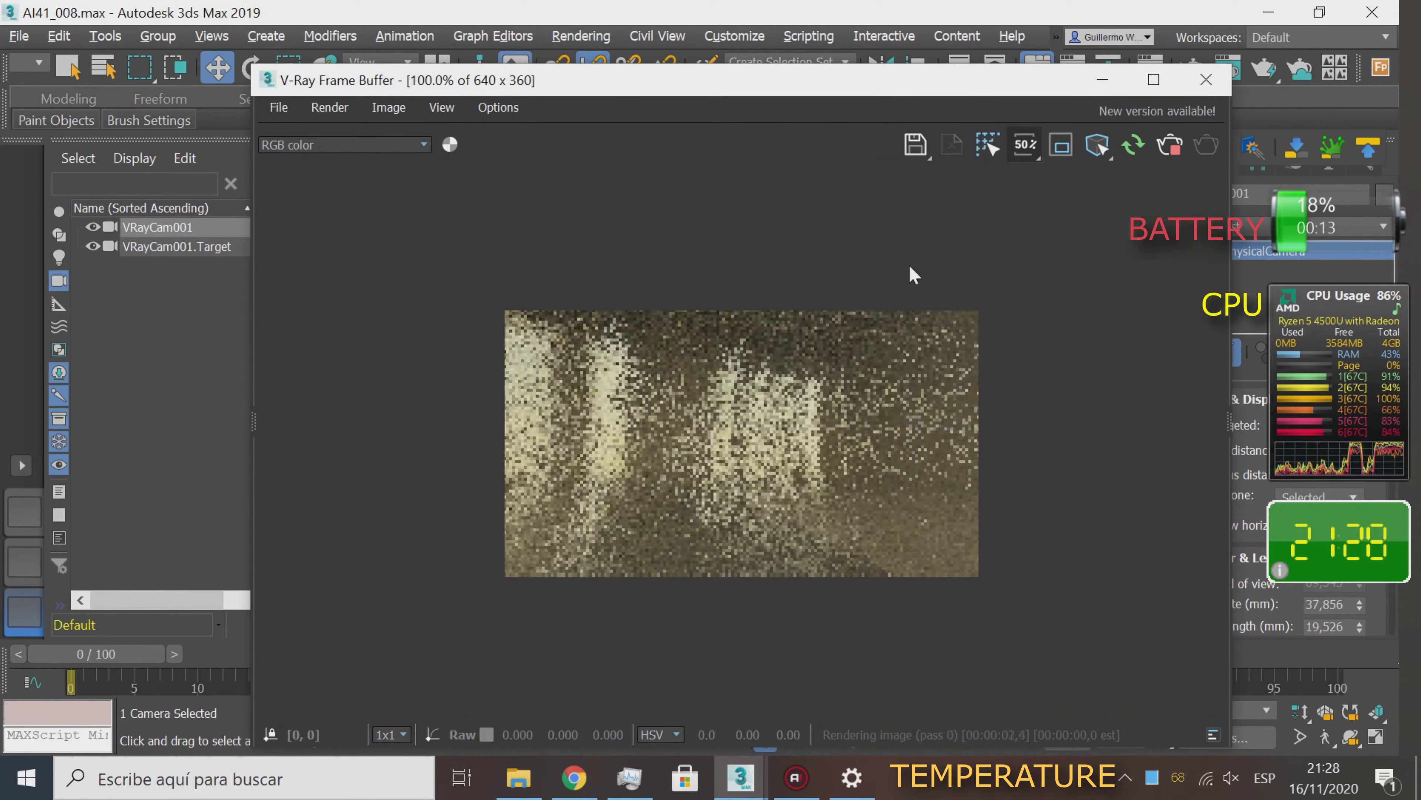
mouse_move(951, 80)
mouse_down()
mouse_move(460, 236)
mouse_move(796, 276)
mouse_move(666, 172)
mouse_up()
click(1190, 69)
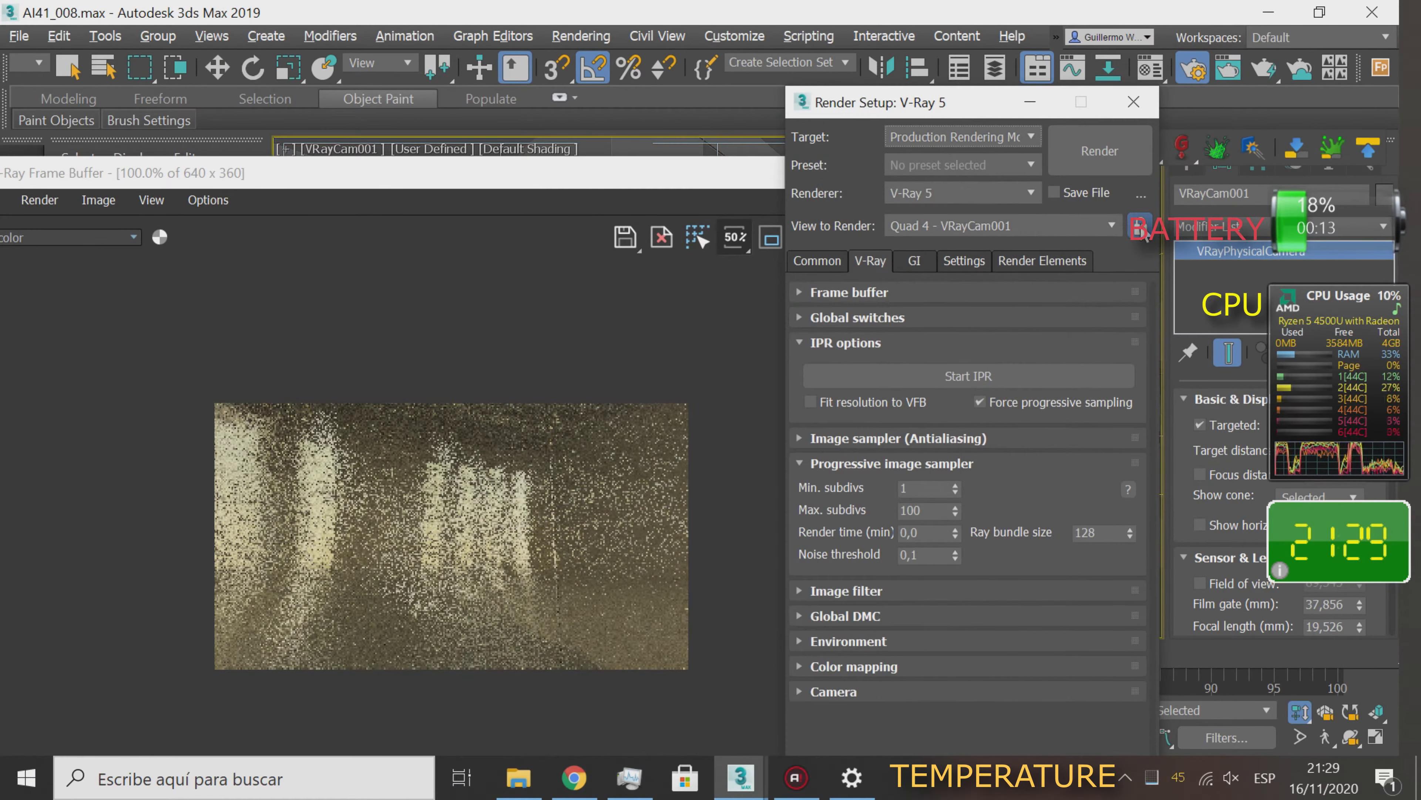
click(870, 316)
click(752, 220)
click(844, 238)
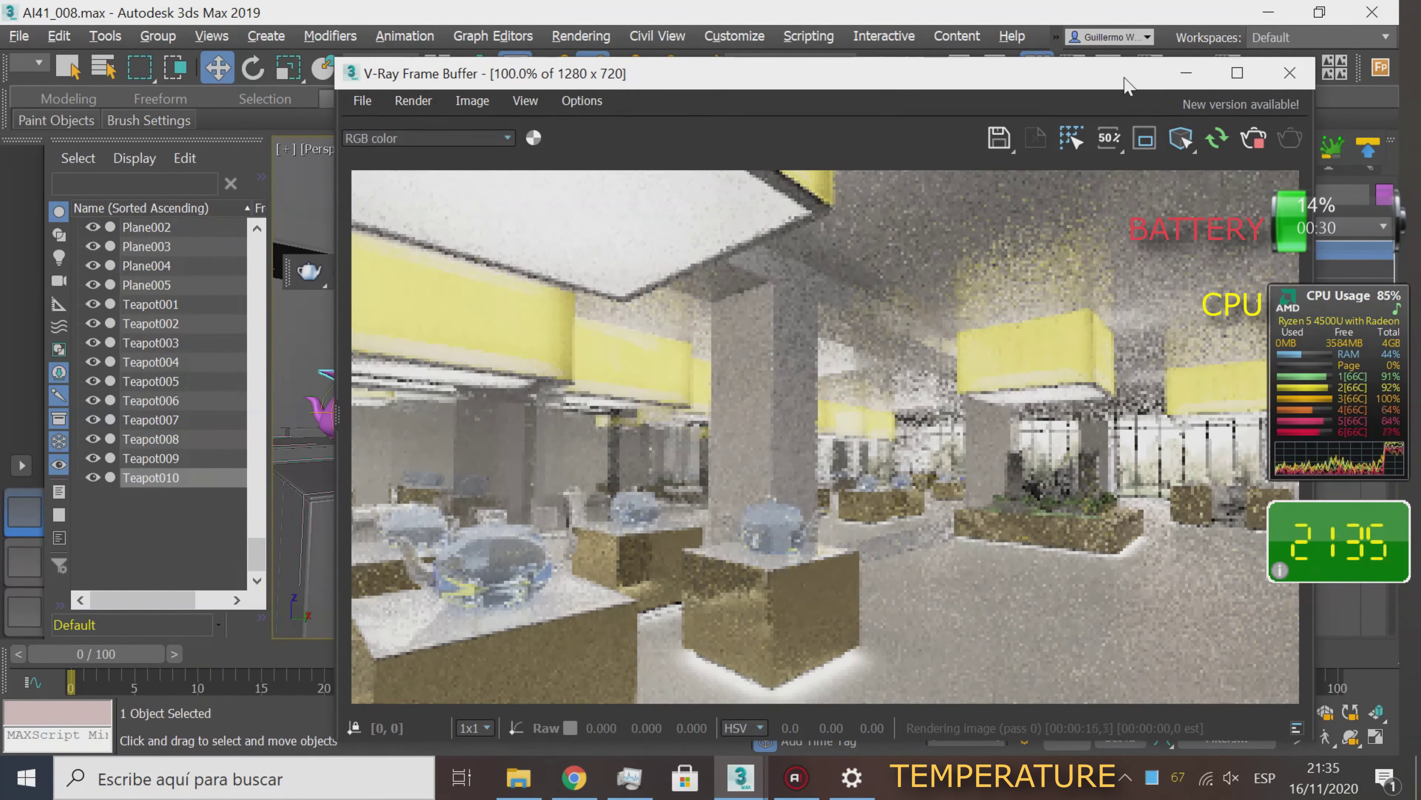
- Reframe the camera viewport to take in the walls and the teapots
drag(1128, 84, 406, 117)
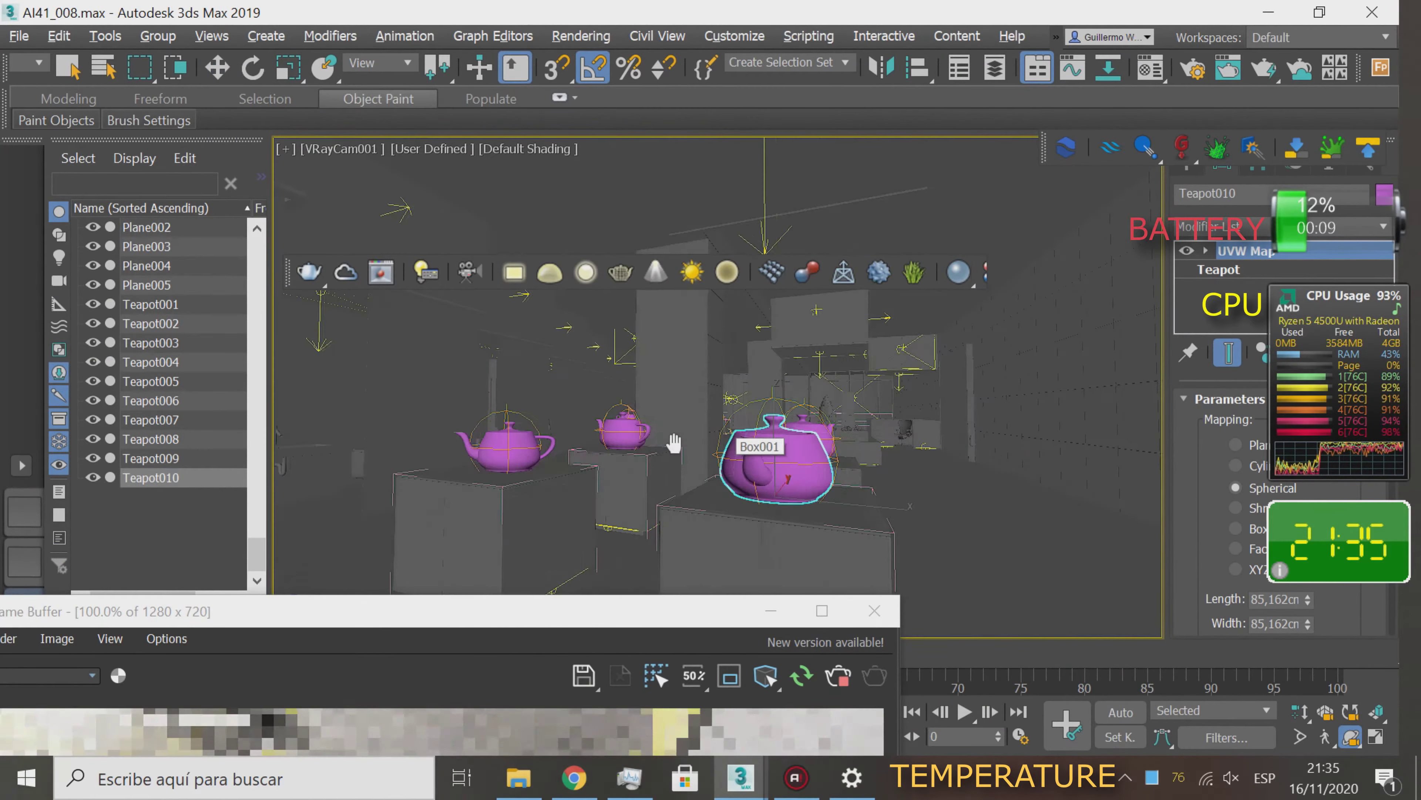
middle_drag(952, 447, 1010, 378)
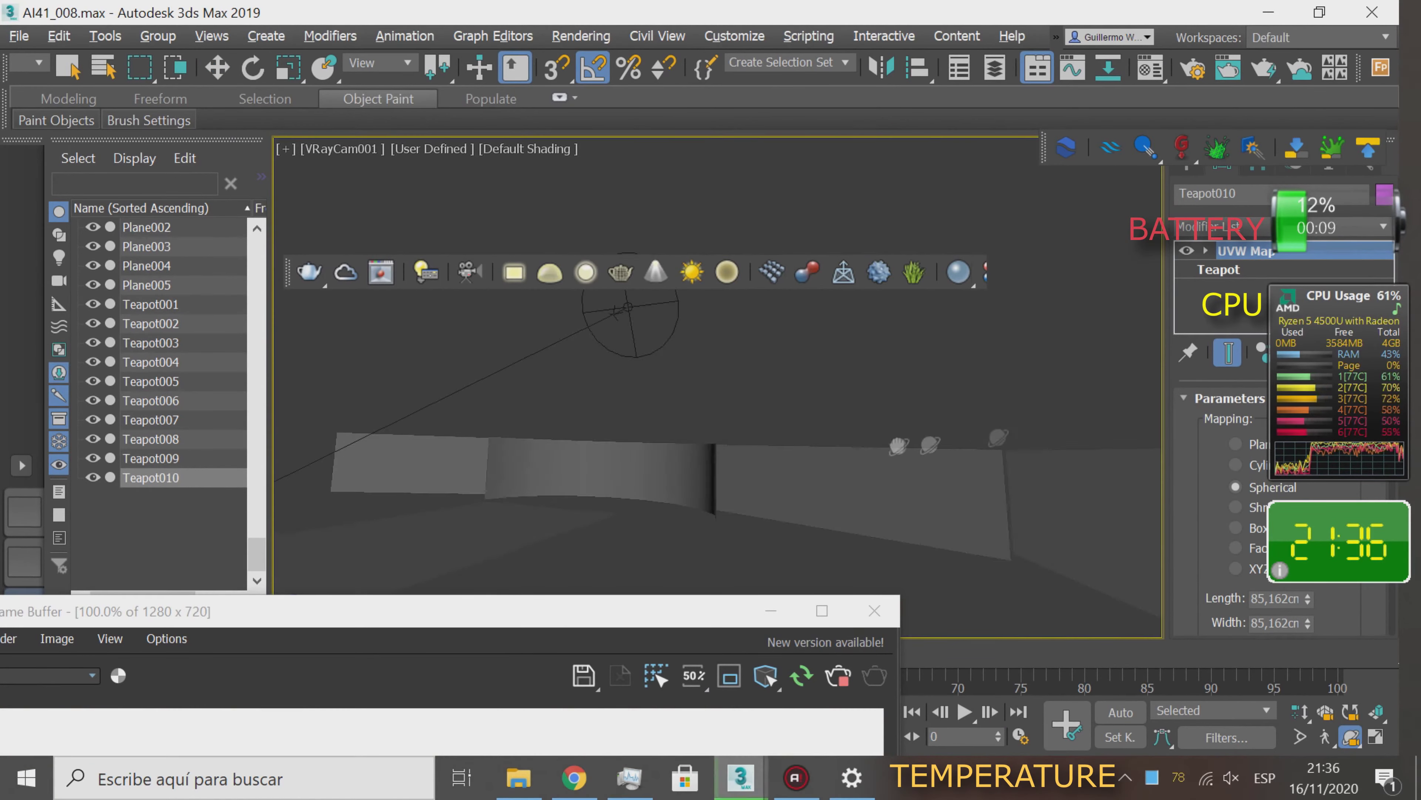
drag(739, 588, 675, 466)
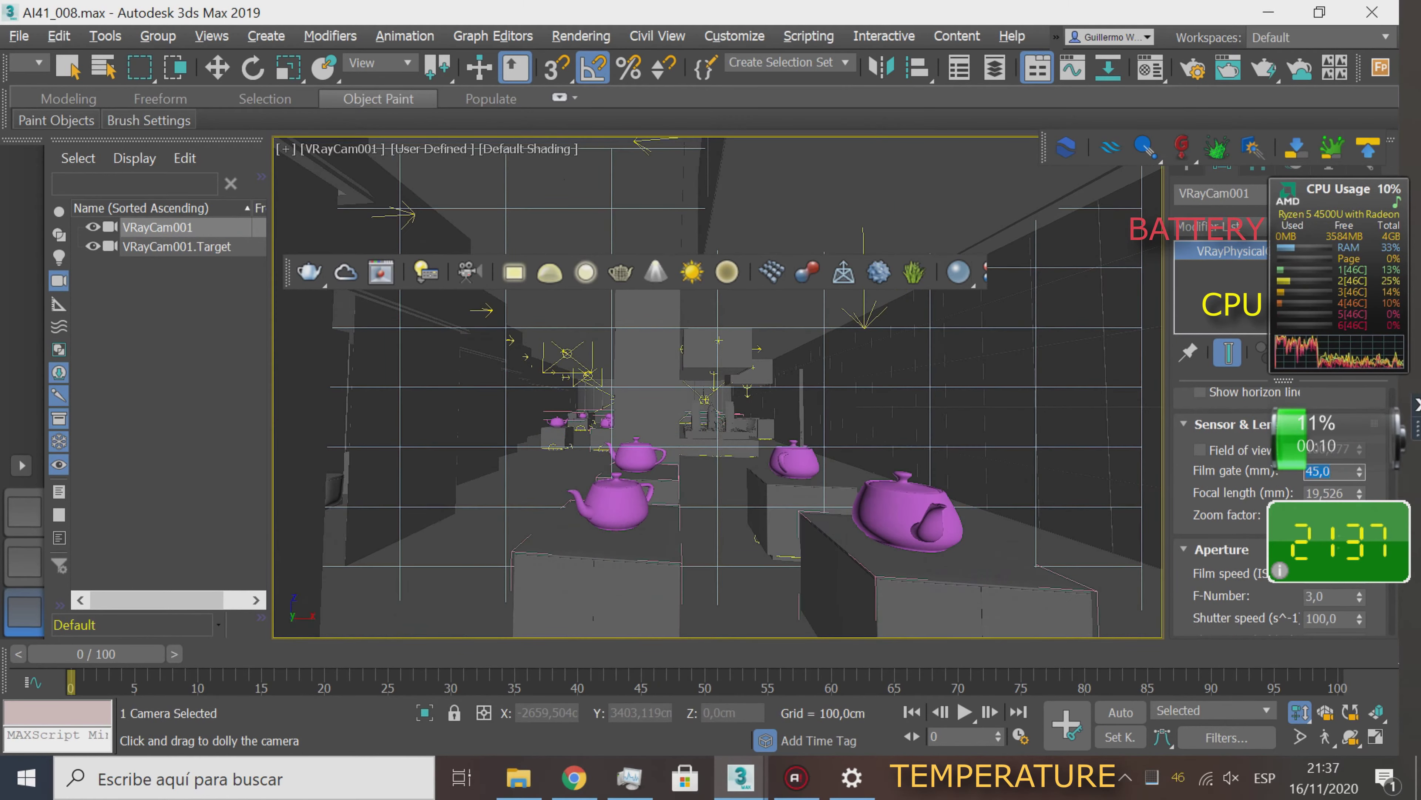
- Set the VRayCam001 focal length to 20 and re-render the camera view
key(Tab)
text(20)
key(Return)
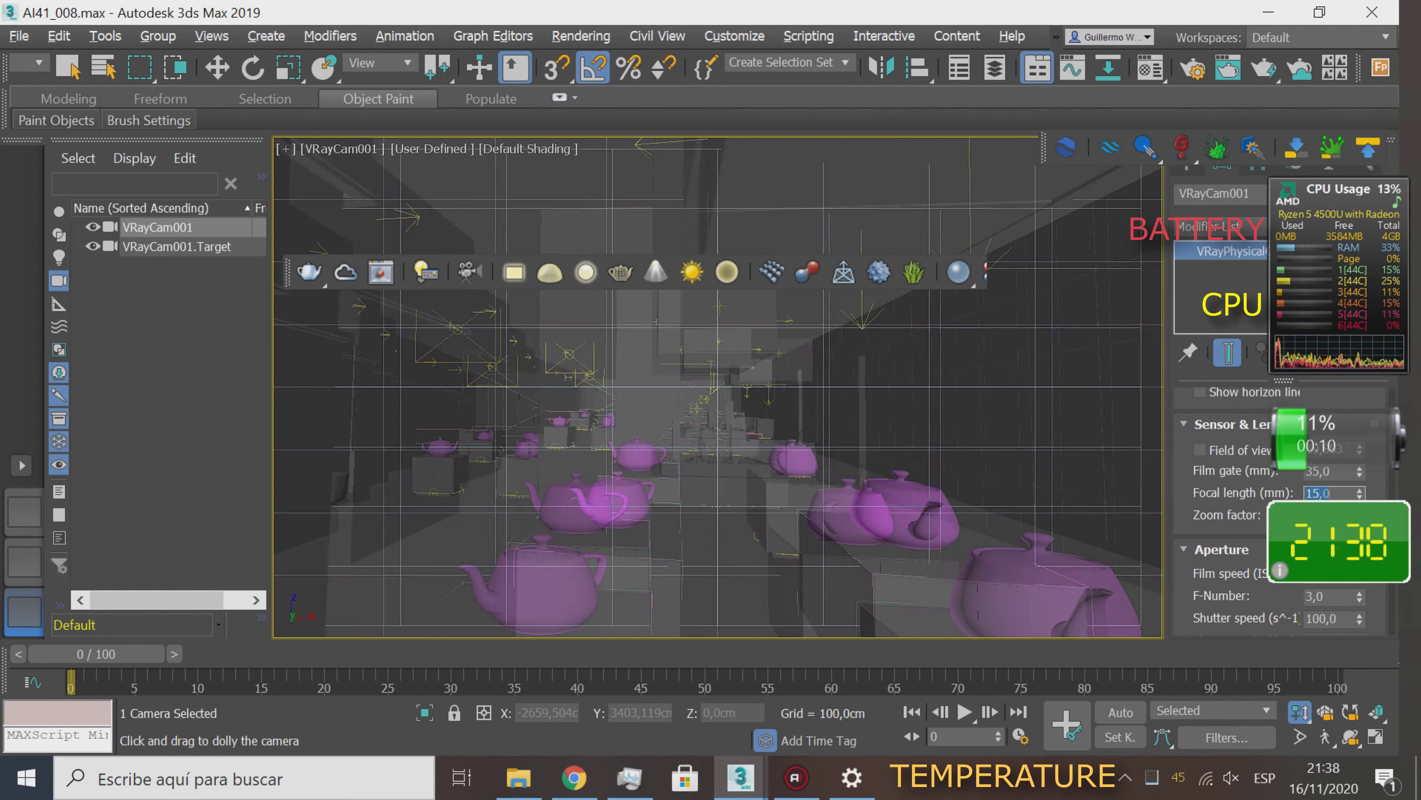
key(shift+q)
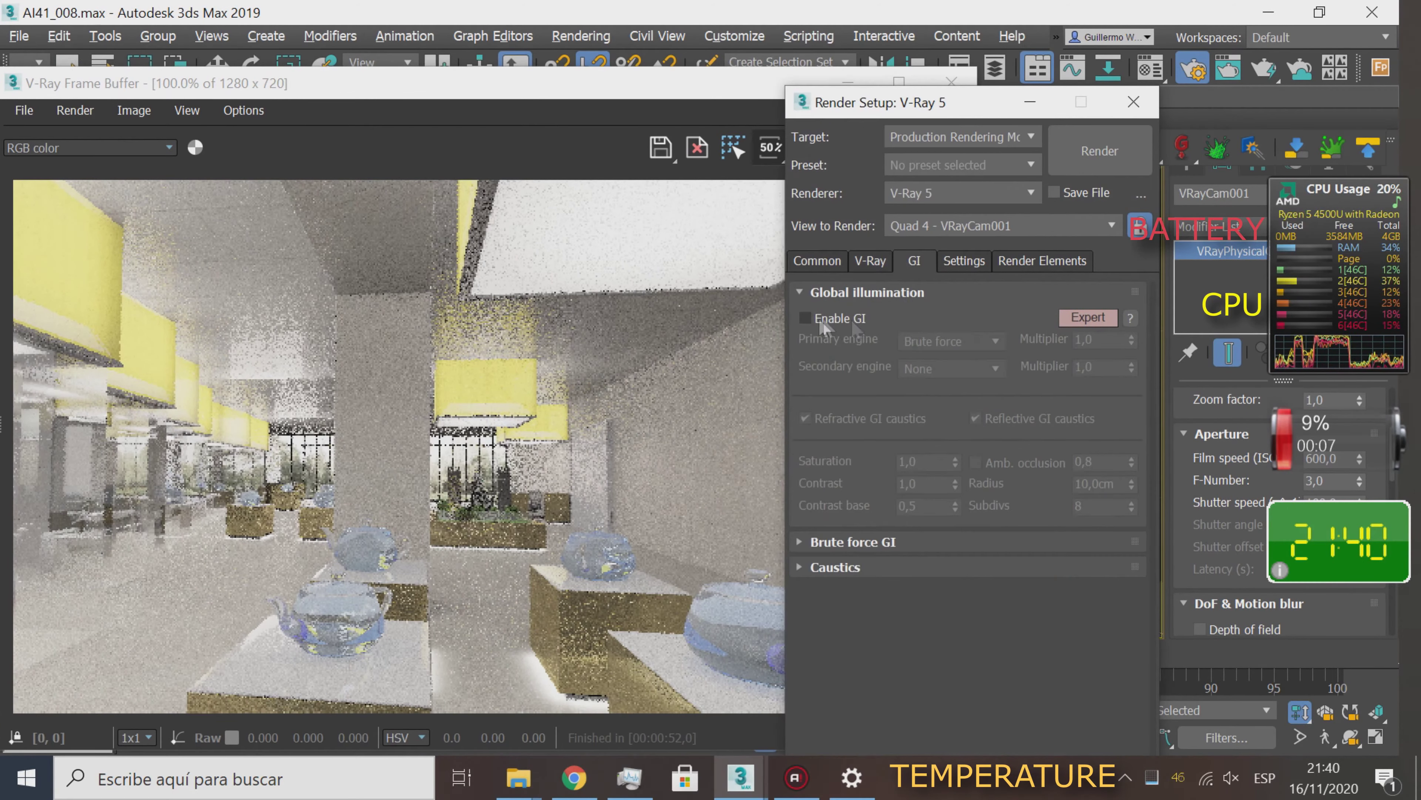
click(985, 147)
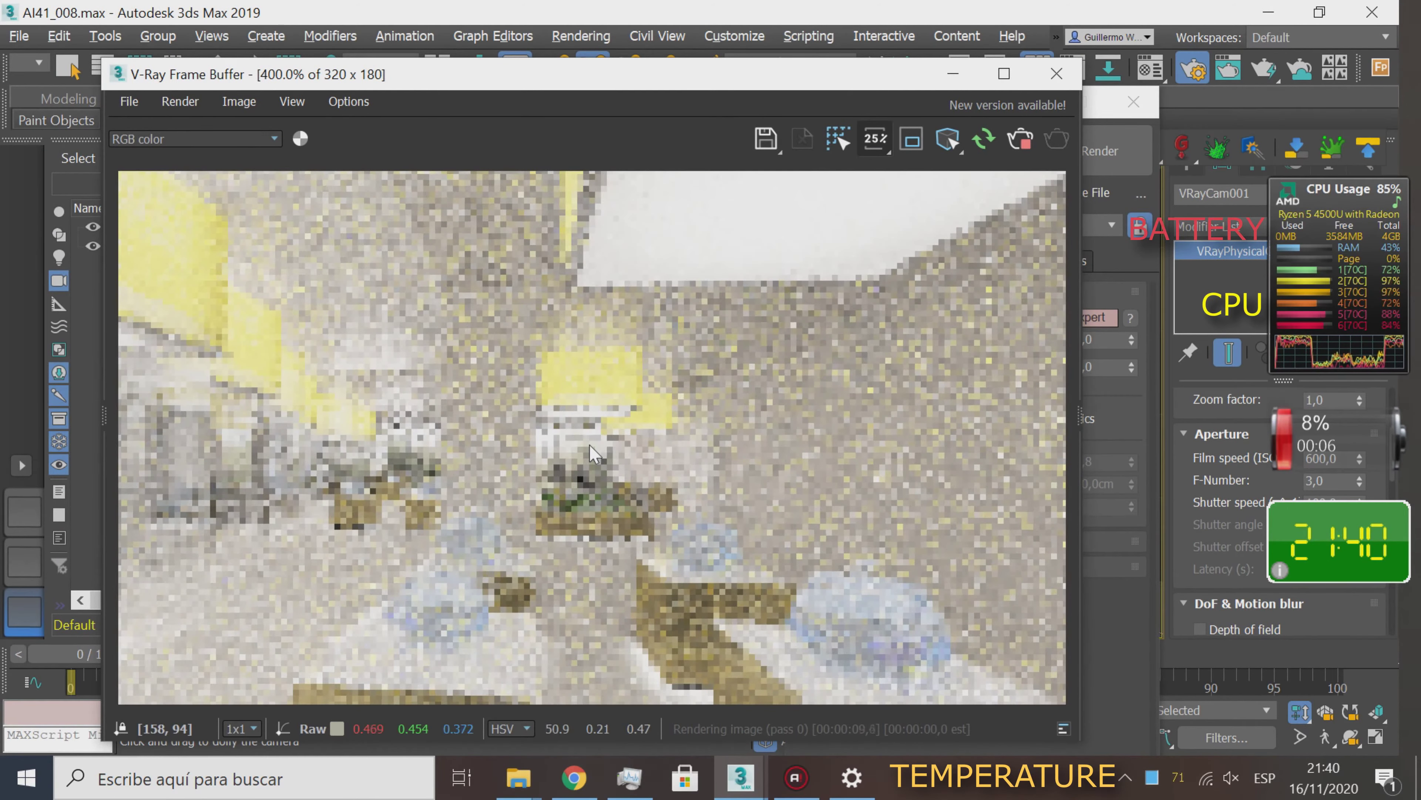